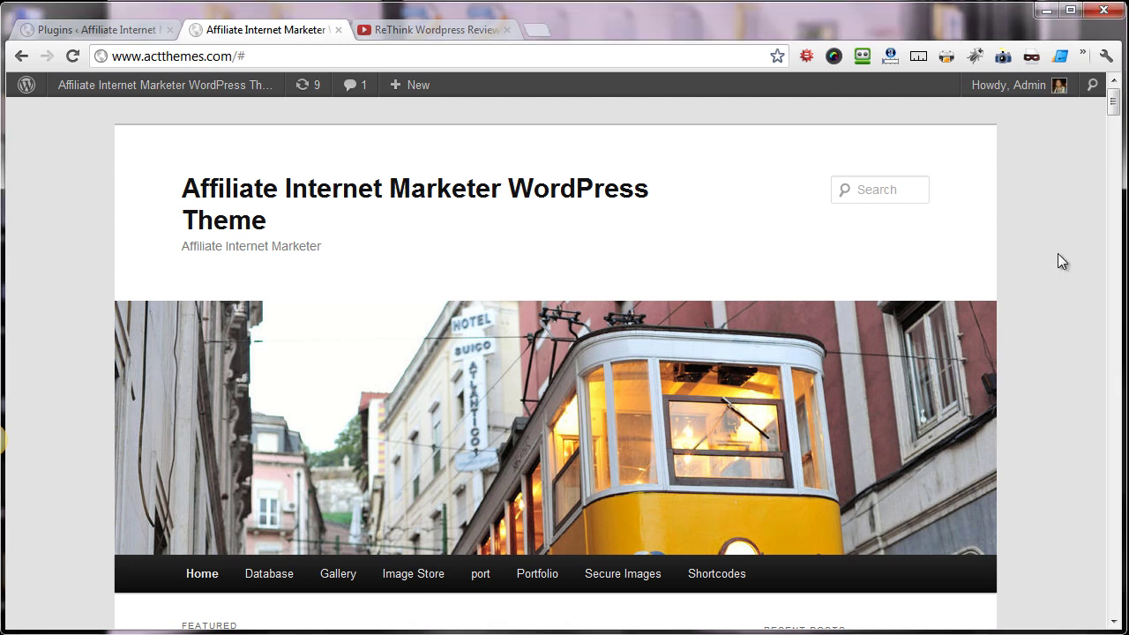
# - Scroll through the Plugins page listing the 12 installed plugins
pyautogui.scroll(-5, 1058, 253)
pyautogui.scroll(4, 151, 153)
# - Upload leadssqueezer.zip through Add New and install the Leads SQueezeR plugin
pyautogui.click(84, 29)
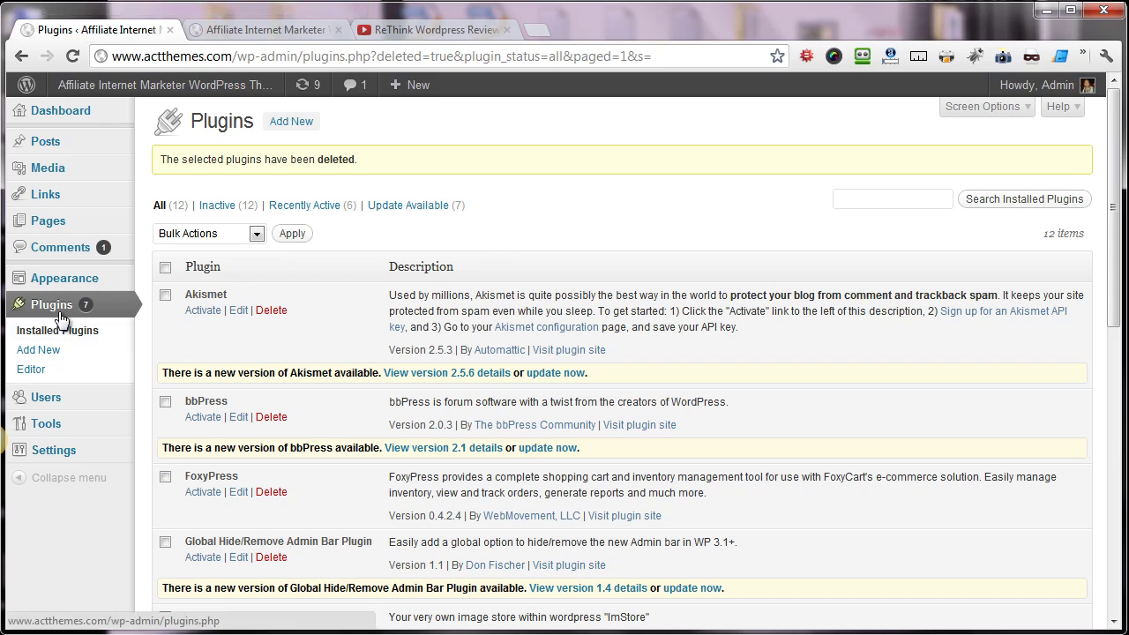
pyautogui.click(287, 122)
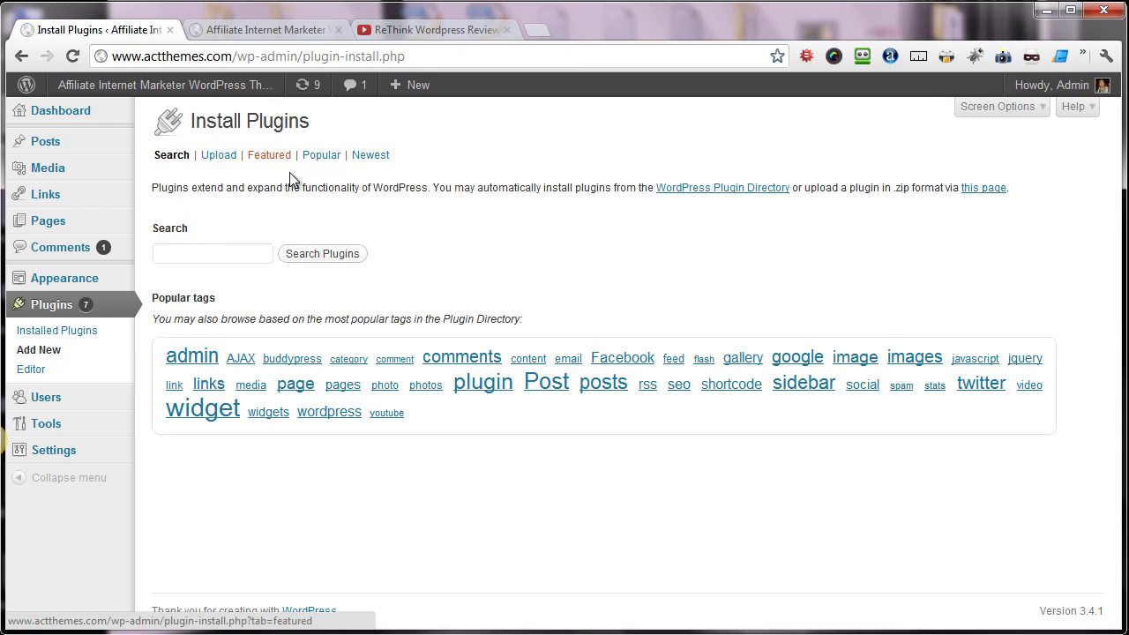
pyautogui.click(223, 159)
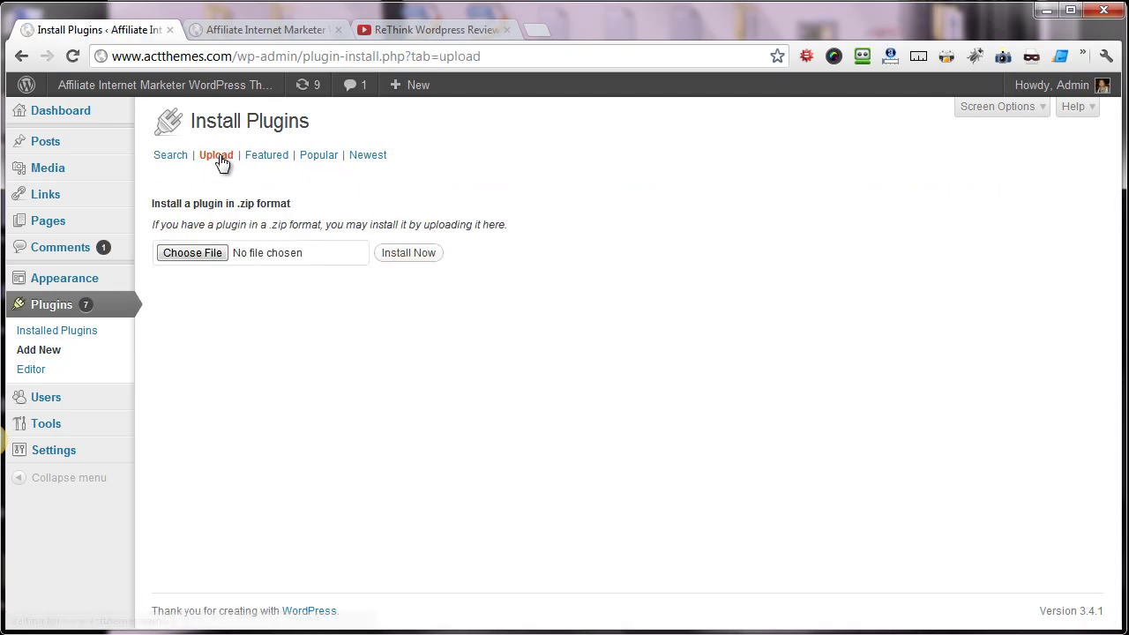
pyautogui.click(212, 255)
pyautogui.click(234, 196)
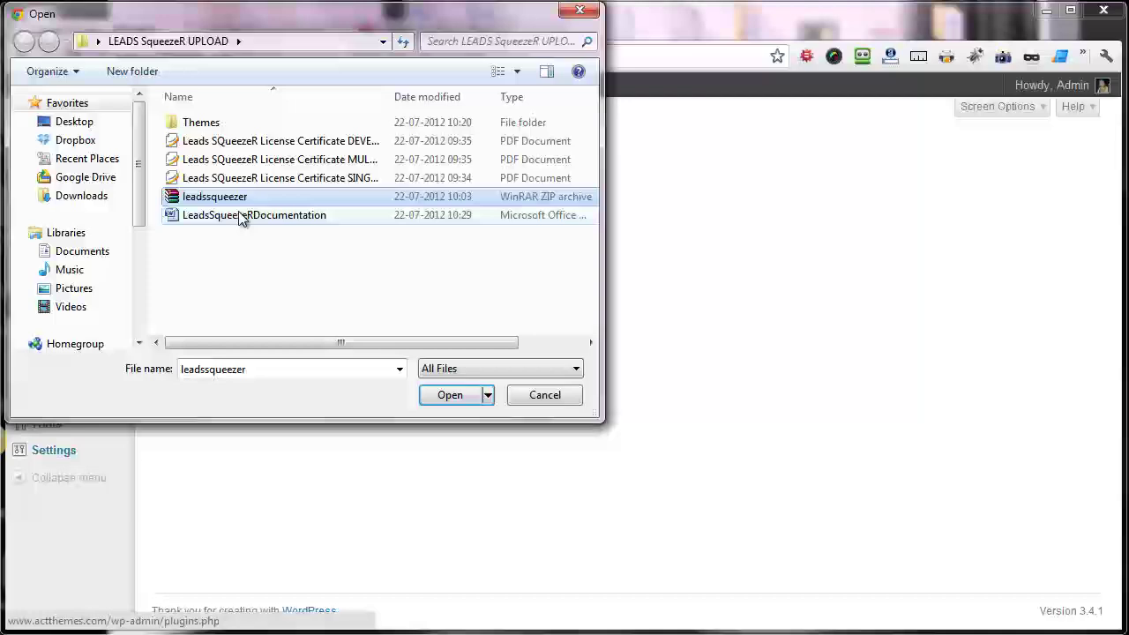
pyautogui.click(438, 394)
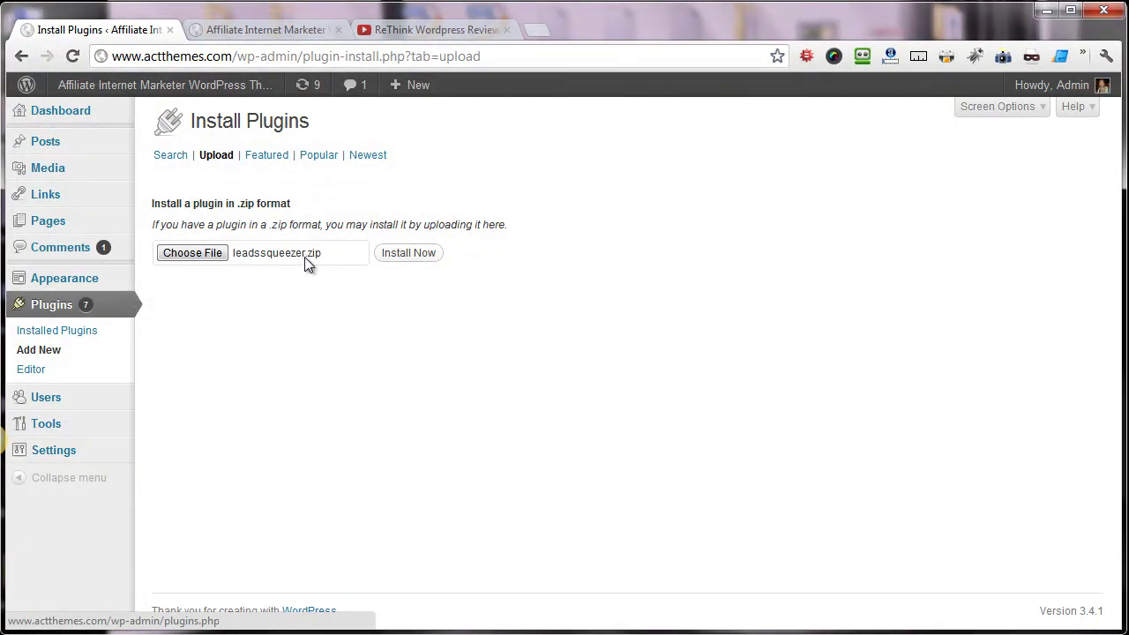
pyautogui.click(415, 254)
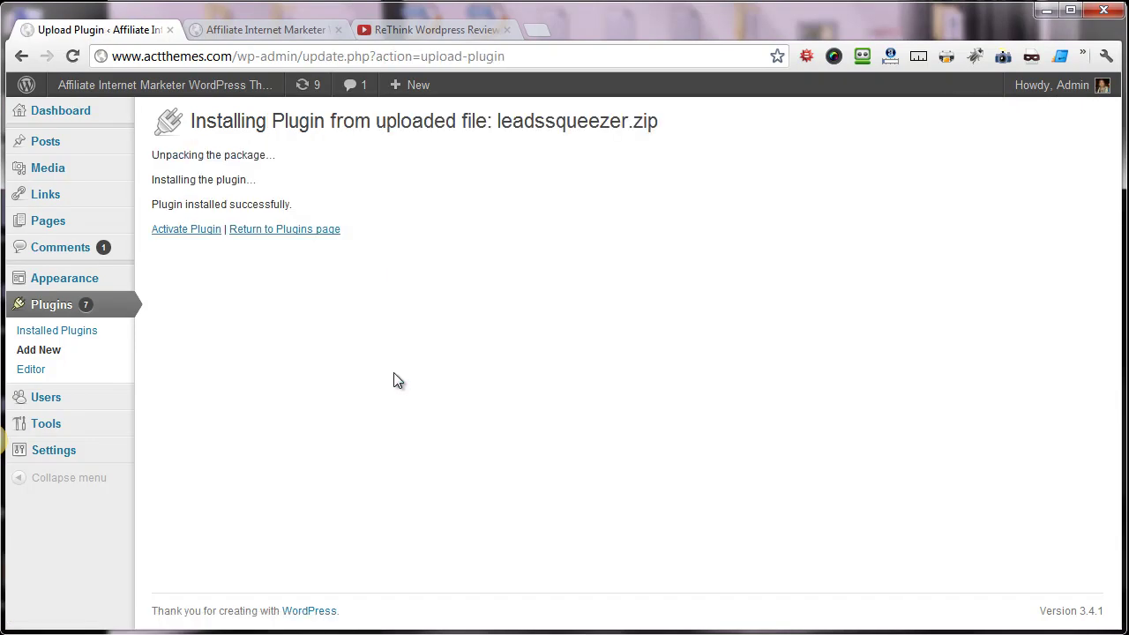
# - Activate Leads SQueezeR and open its Create a SQueezeR Form page
pyautogui.click(173, 231)
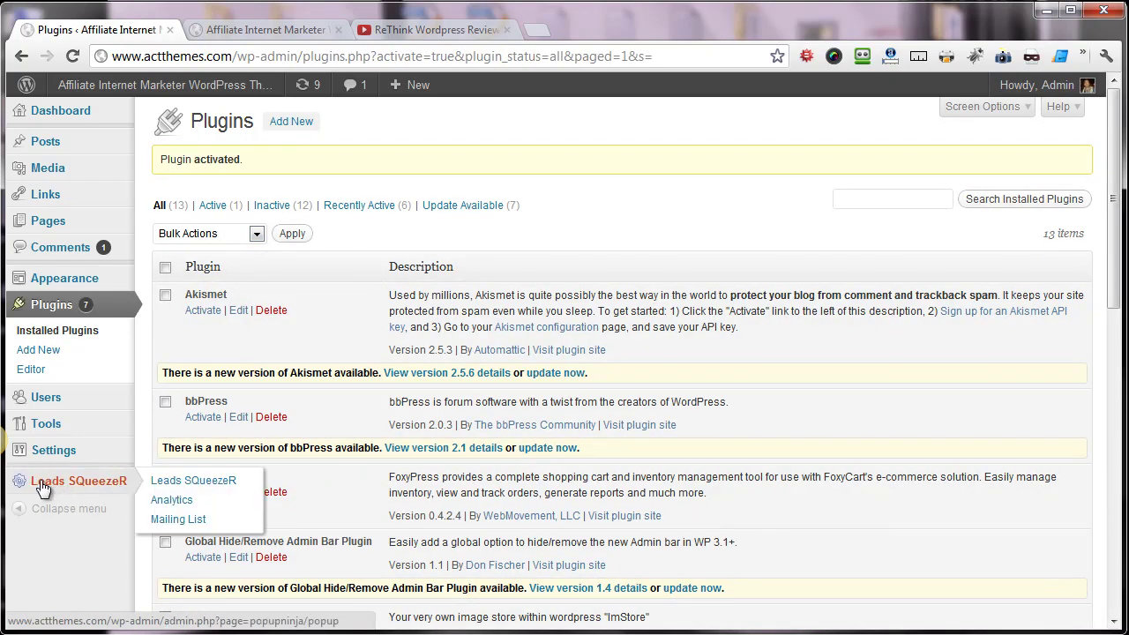
pyautogui.click(71, 487)
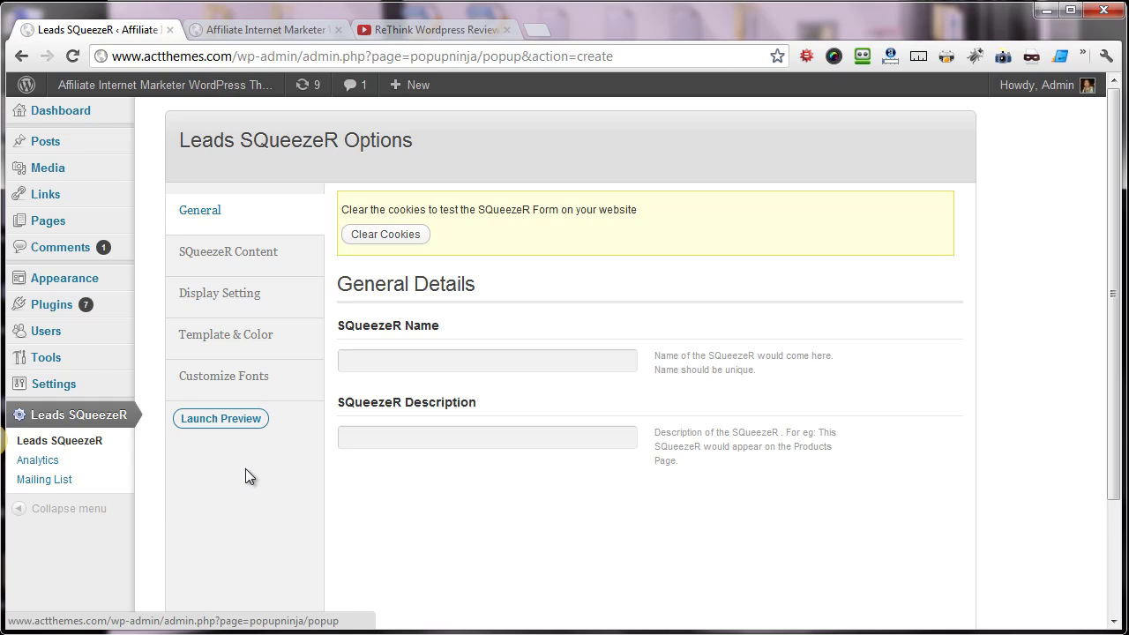
# - Fill SQueezeR Name 'Sample SqueezeR' and Description 'Some Random Description' from autocomplete suggestions
pyautogui.click(393, 370)
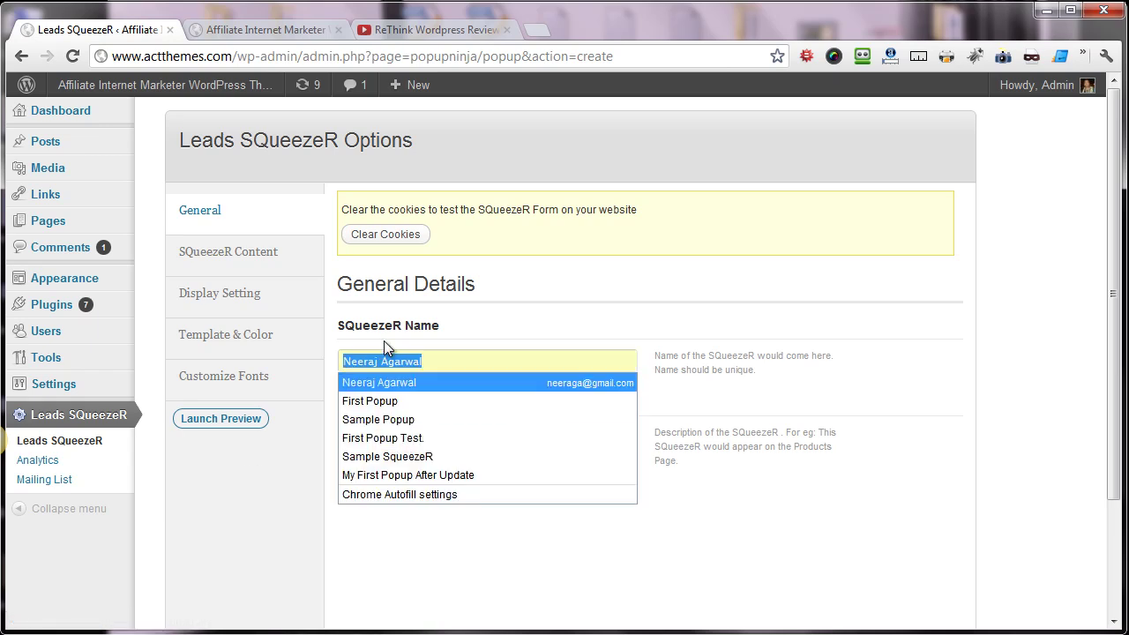
pyautogui.click(390, 456)
pyautogui.click(404, 428)
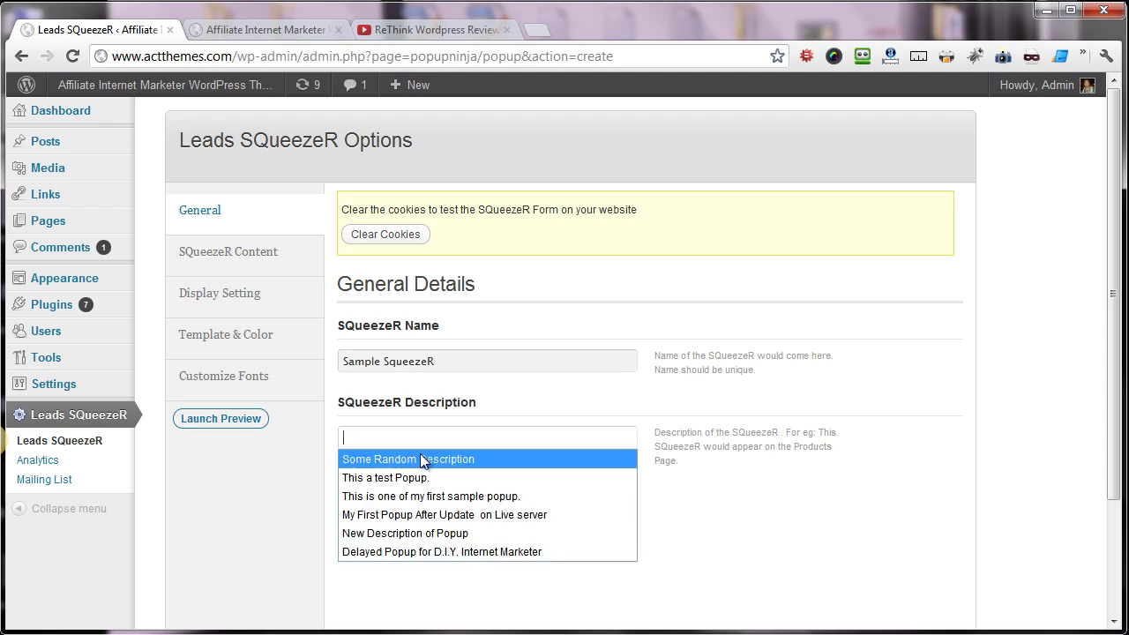
pyautogui.click(407, 459)
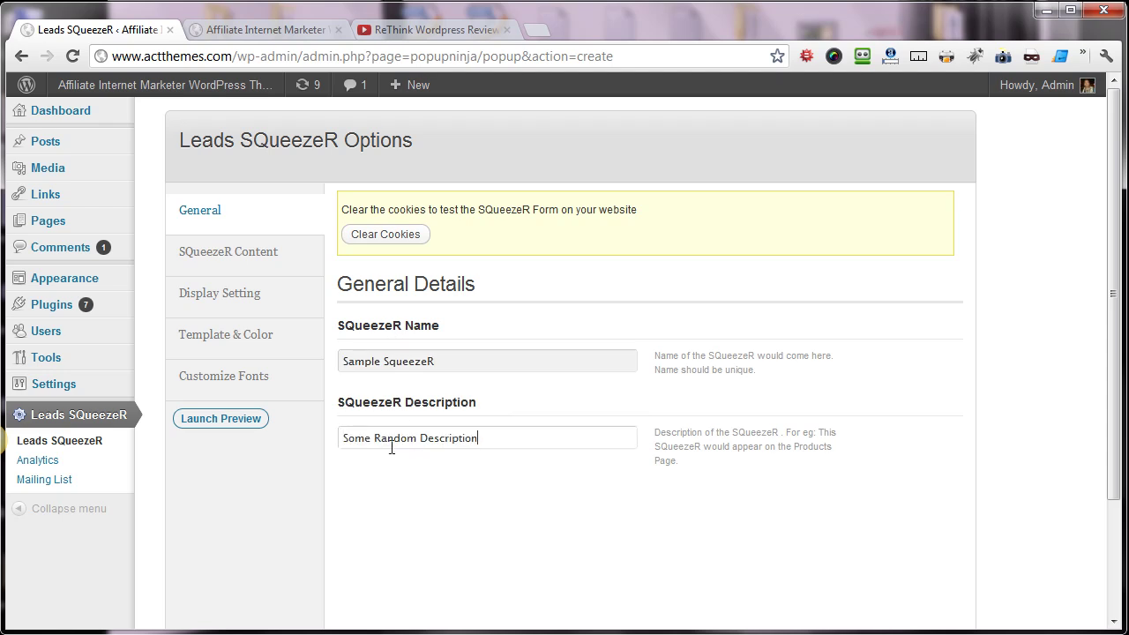
# - Set the content title, subtitle 'Look over my shoulder while I share:' and limited-time offer description
pyautogui.click(236, 269)
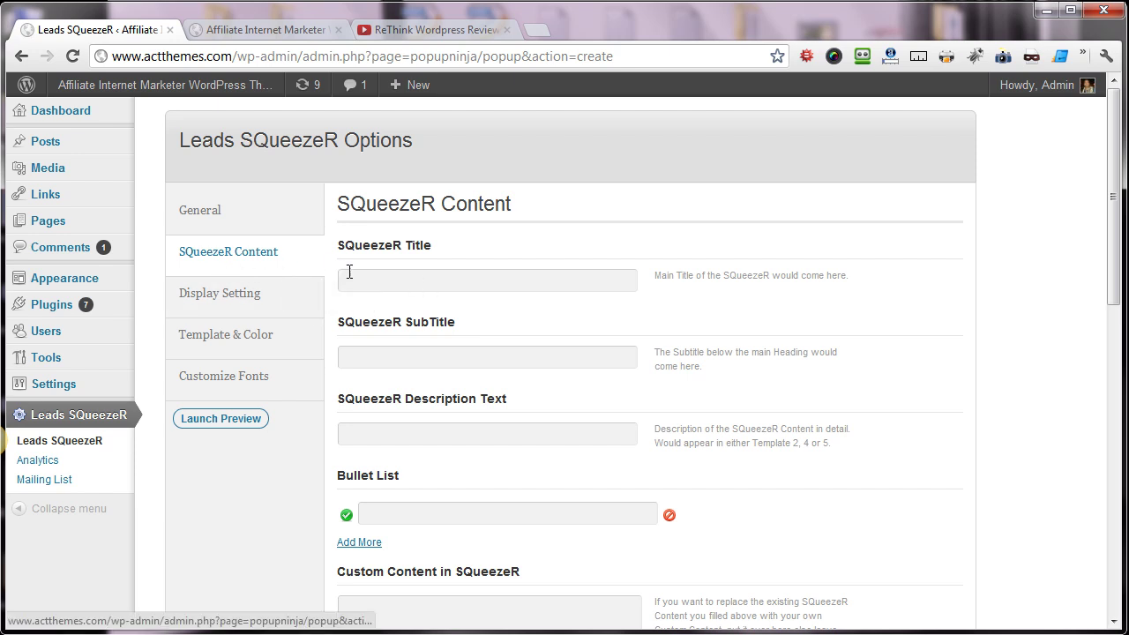
pyautogui.click(416, 280)
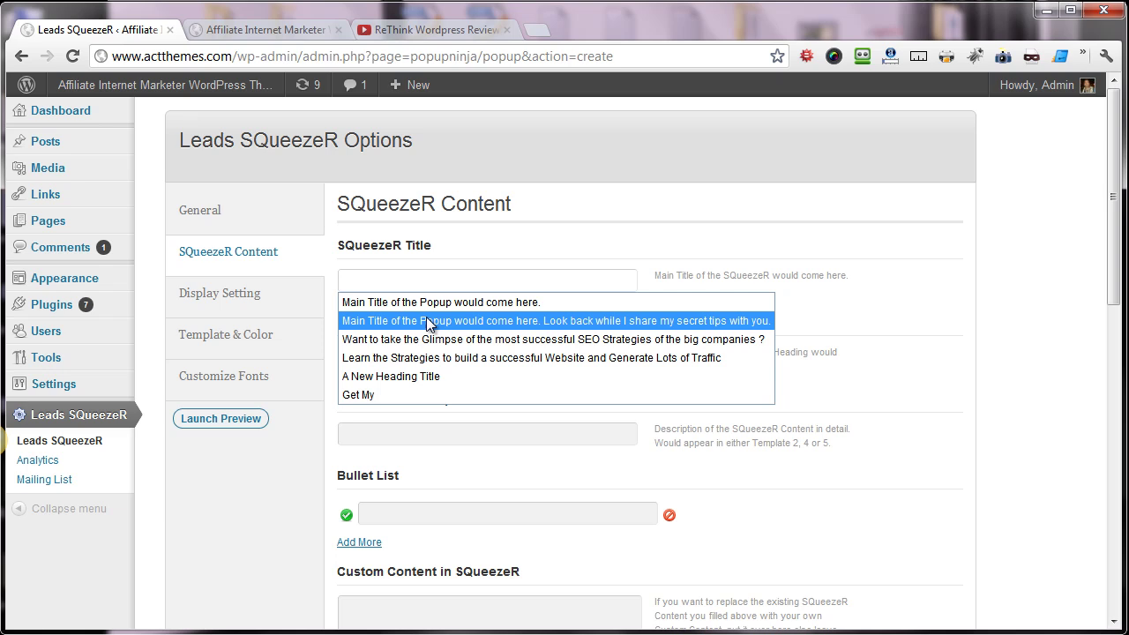
pyautogui.click(430, 357)
pyautogui.click(387, 351)
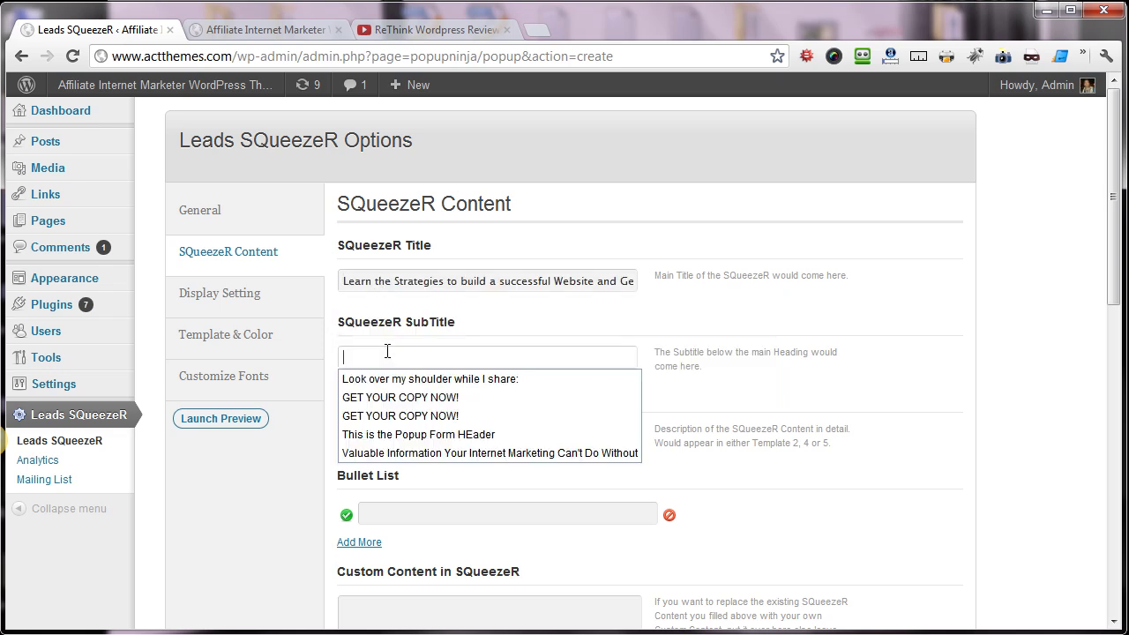
pyautogui.click(400, 380)
pyautogui.click(399, 432)
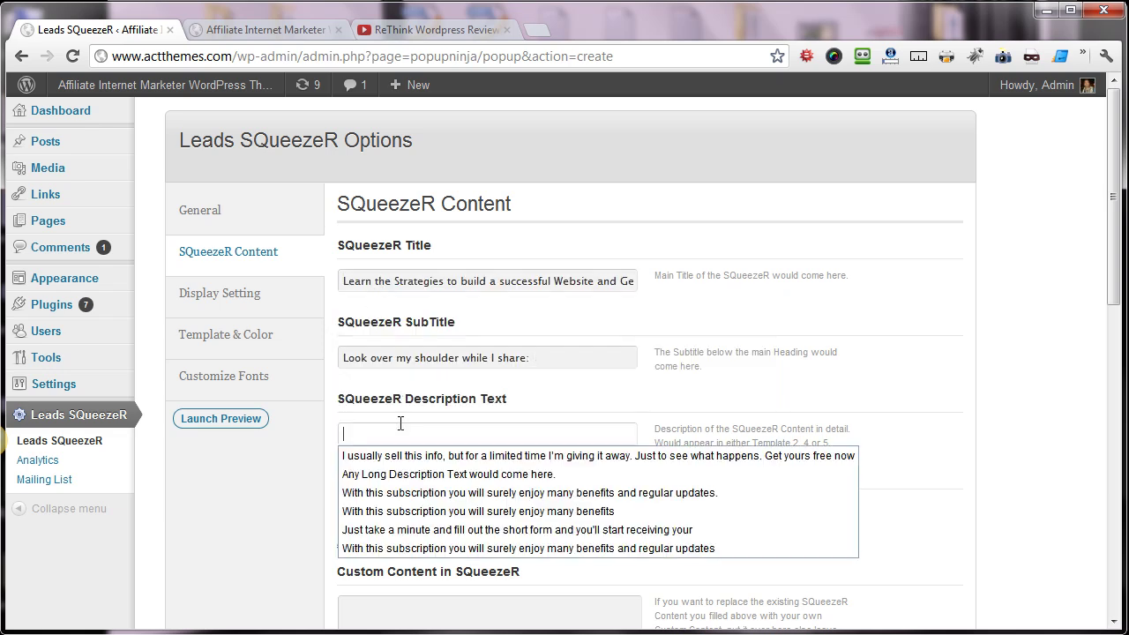
pyautogui.click(401, 453)
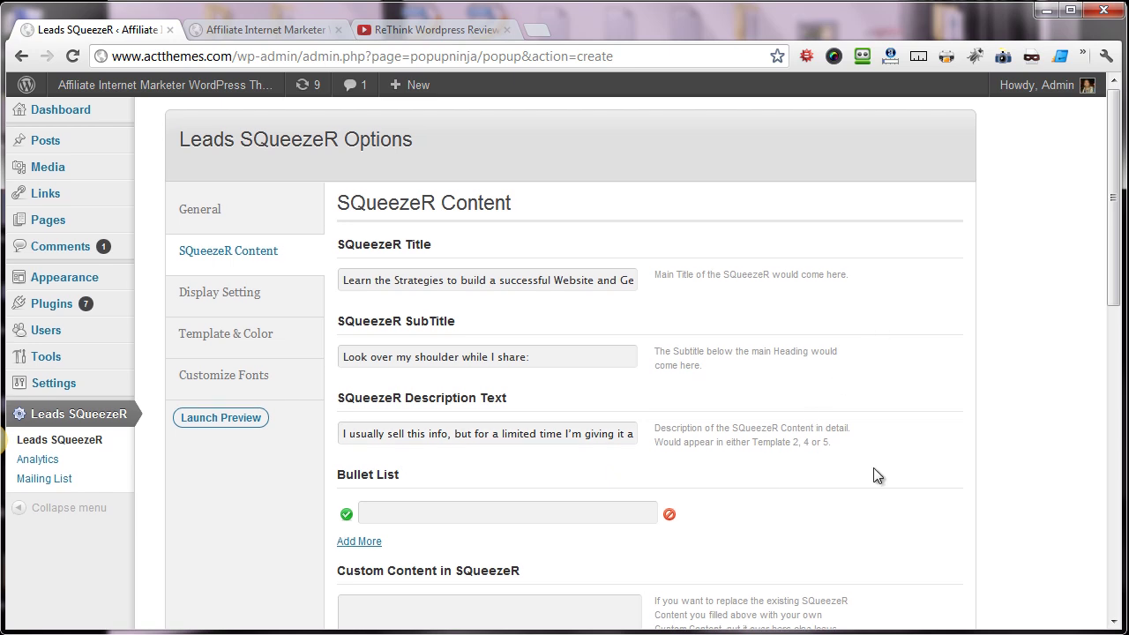
# - Add the first two bullet points, the second being the monster traffic guide
pyautogui.scroll(-1, 907, 546)
pyautogui.click(449, 453)
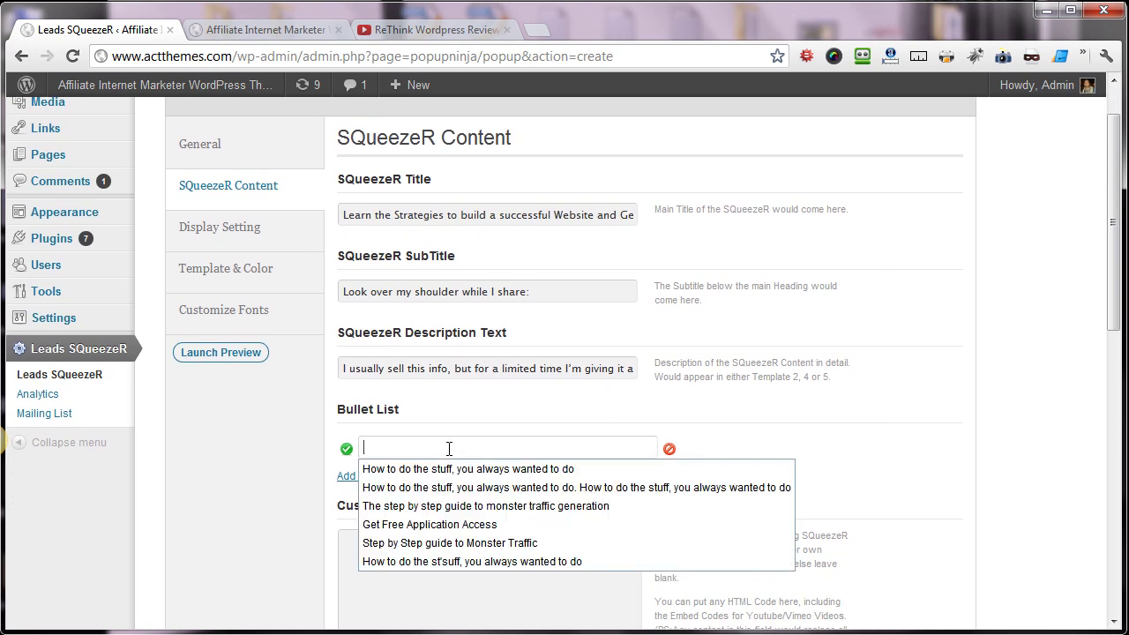
pyautogui.click(445, 467)
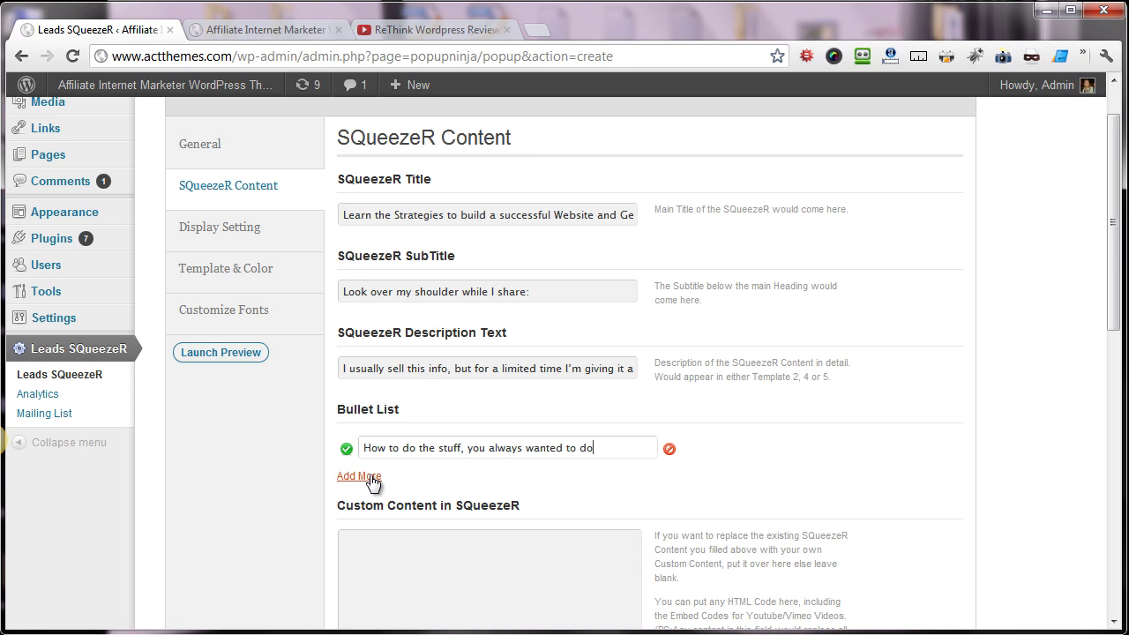
pyautogui.click(353, 476)
pyautogui.click(410, 483)
pyautogui.click(419, 542)
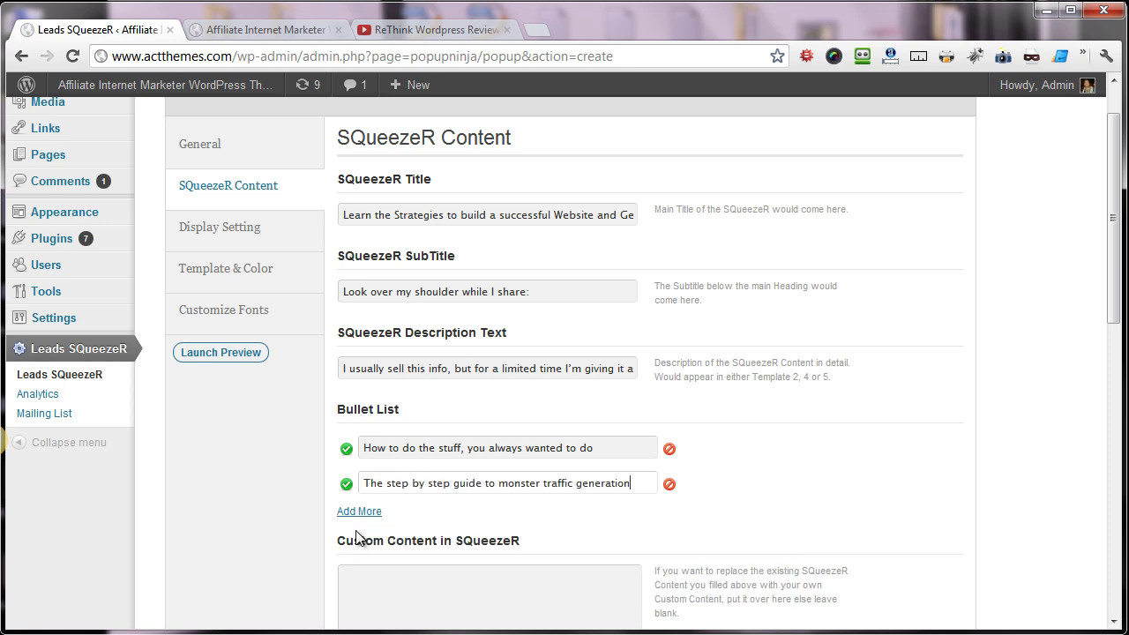
# - Add the third and fourth bullet points, the last reading 'Get Free Application Access'
pyautogui.click(362, 510)
pyautogui.click(427, 518)
pyautogui.click(428, 499)
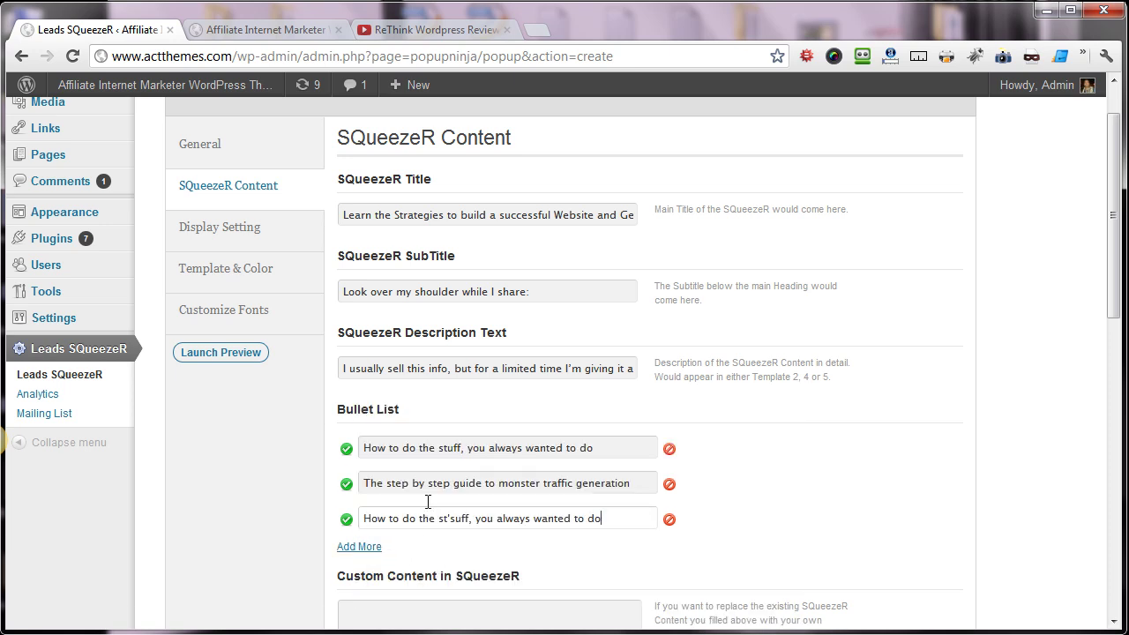
pyautogui.scroll(-2, 579, 499)
pyautogui.click(361, 369)
pyautogui.click(407, 374)
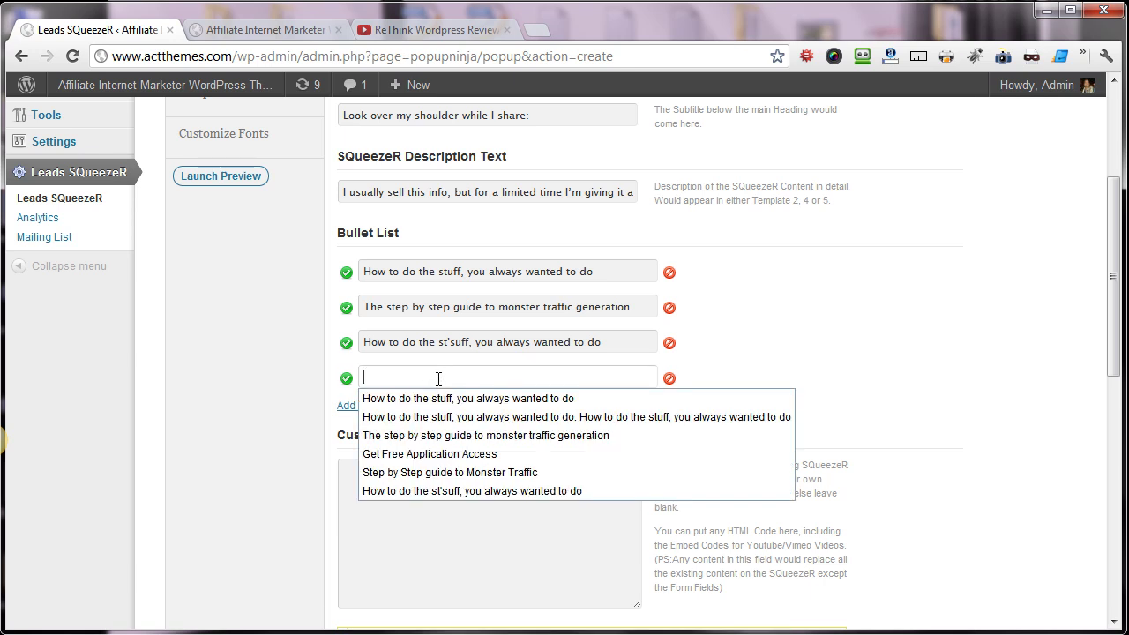
pyautogui.click(431, 455)
pyautogui.click(591, 503)
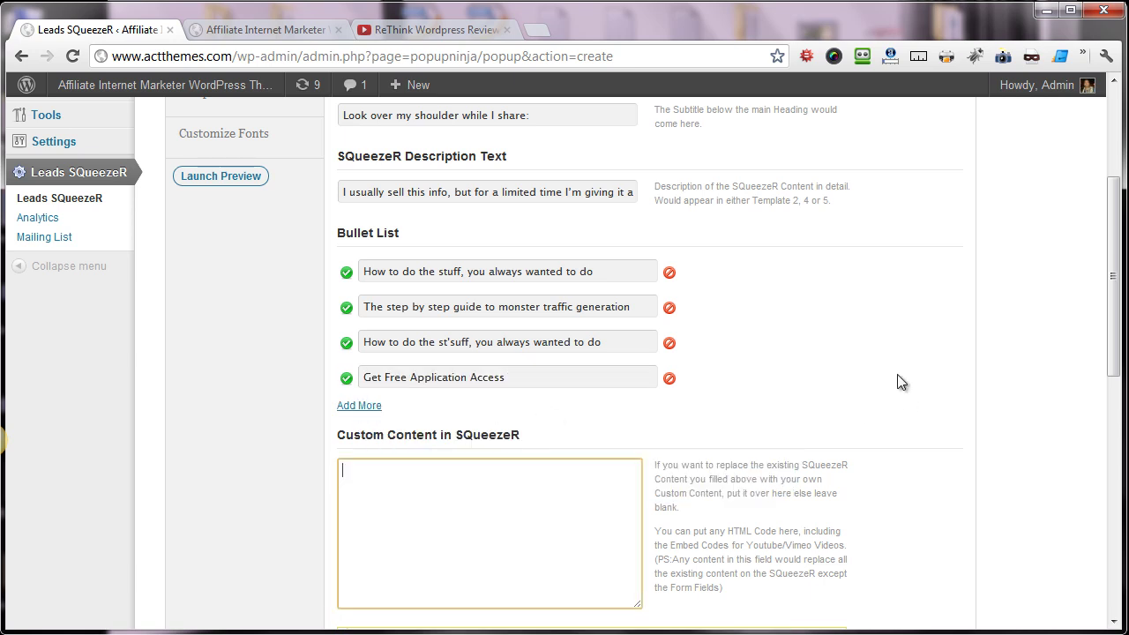
pyautogui.scroll(2, 873, 318)
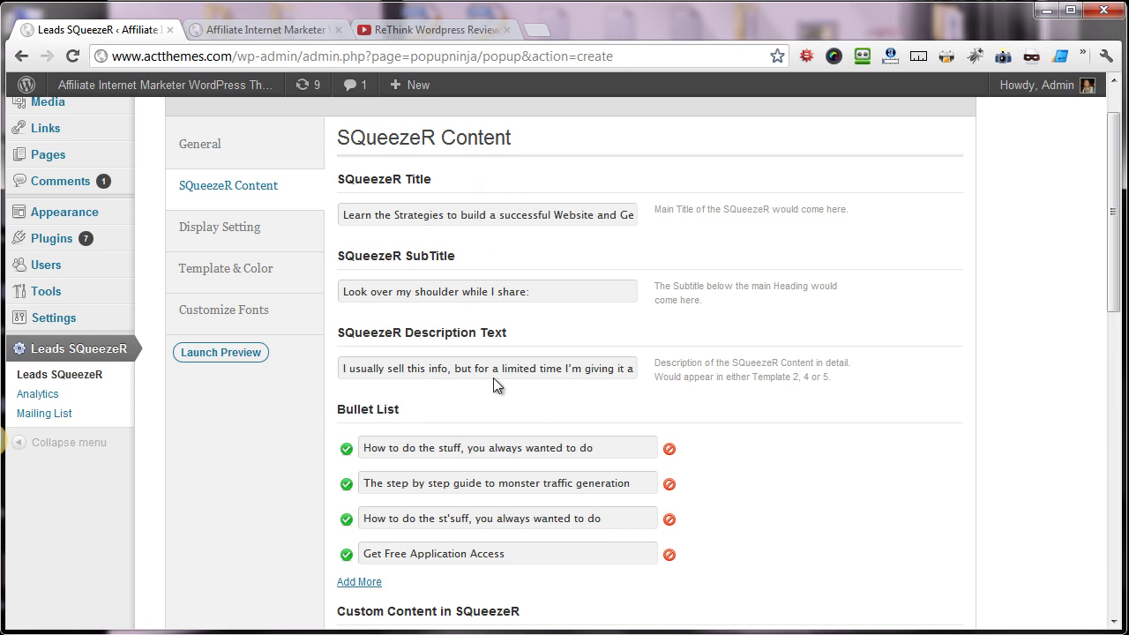
# - Fill in the form's name and e-mail default values and the Subscribe button text
pyautogui.scroll(-5, 927, 370)
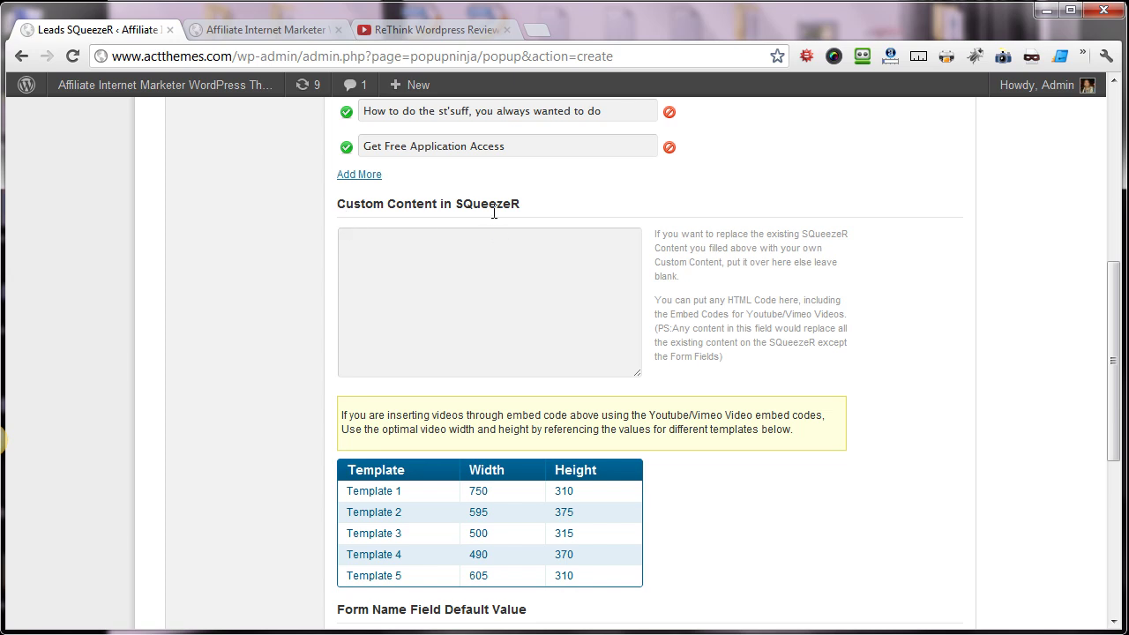
pyautogui.click(485, 284)
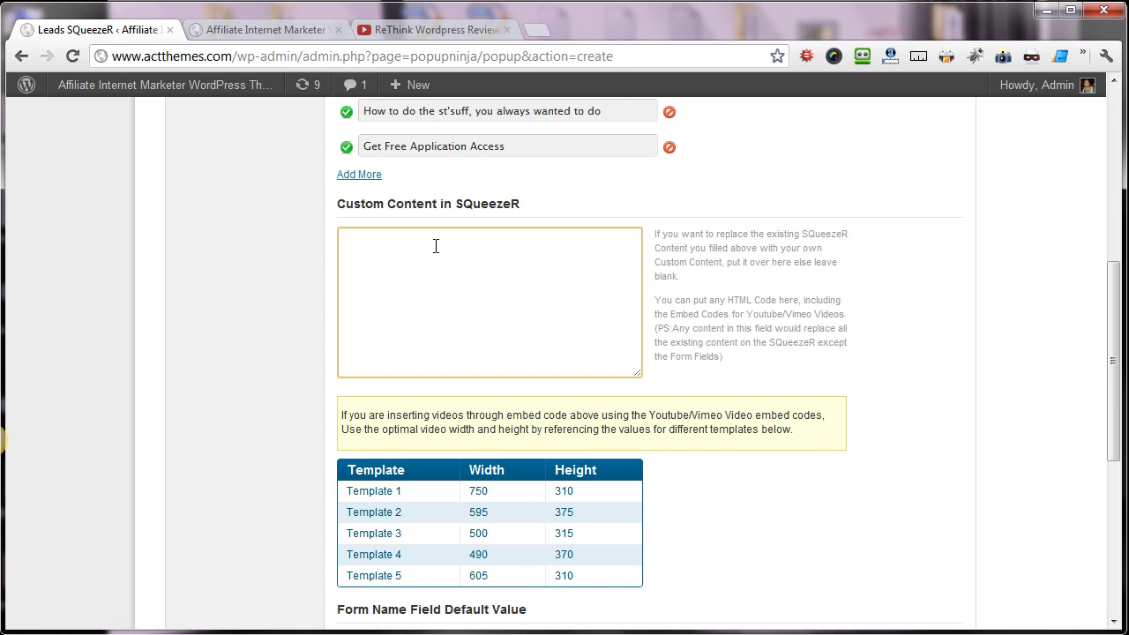
pyautogui.scroll(3, 436, 264)
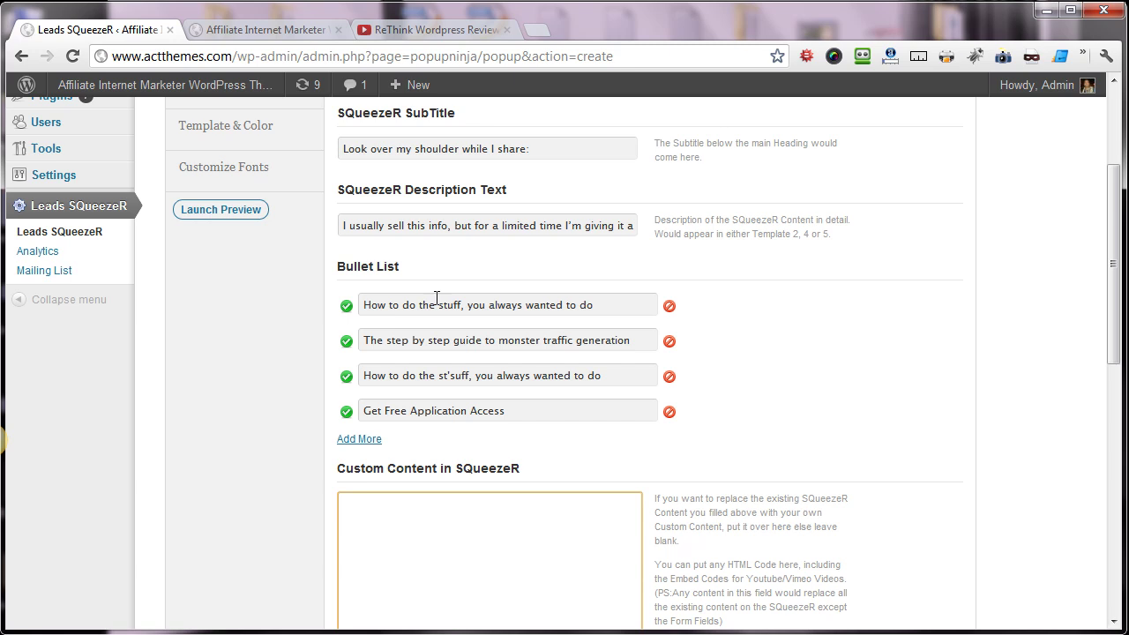
pyautogui.scroll(1, 436, 298)
pyautogui.scroll(-3, 441, 290)
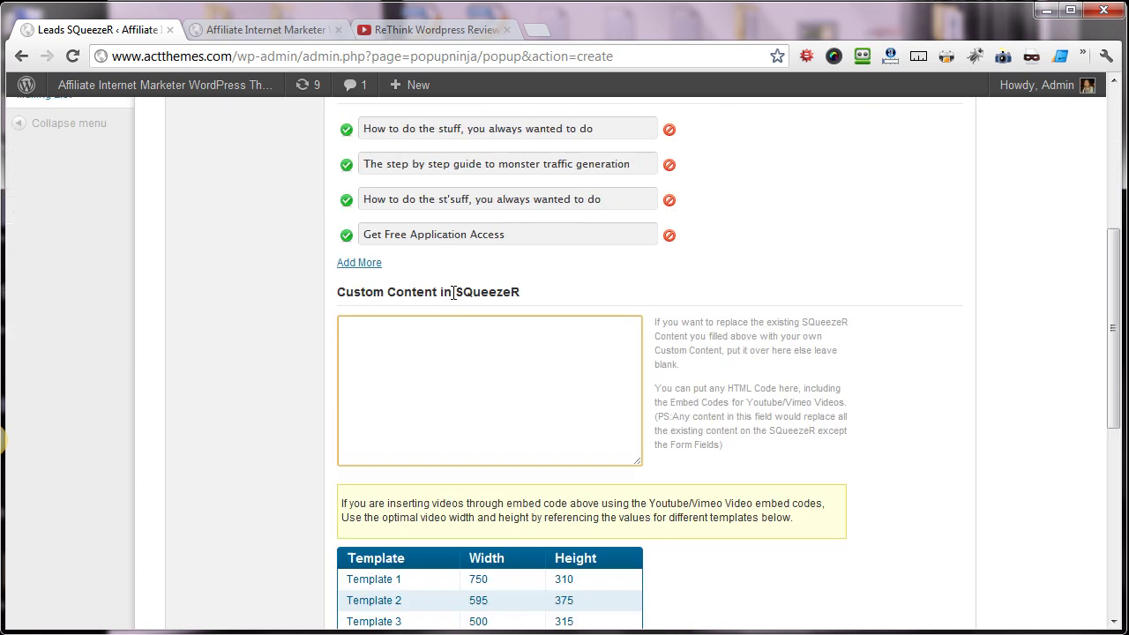
pyautogui.scroll(-6, 454, 293)
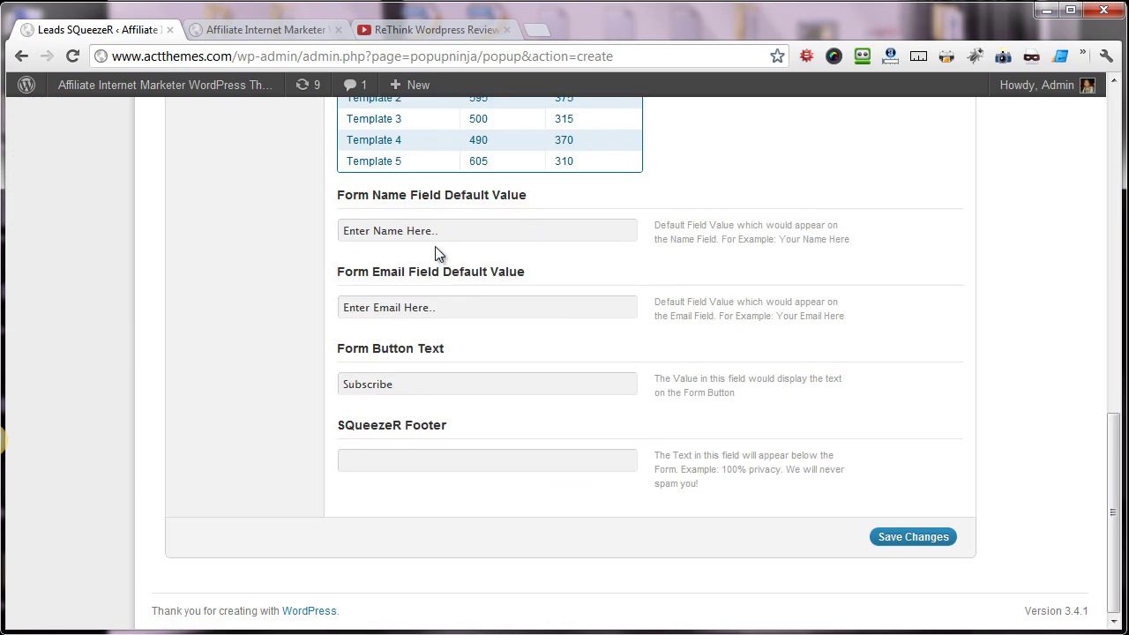
pyautogui.click(440, 230)
pyautogui.click(447, 311)
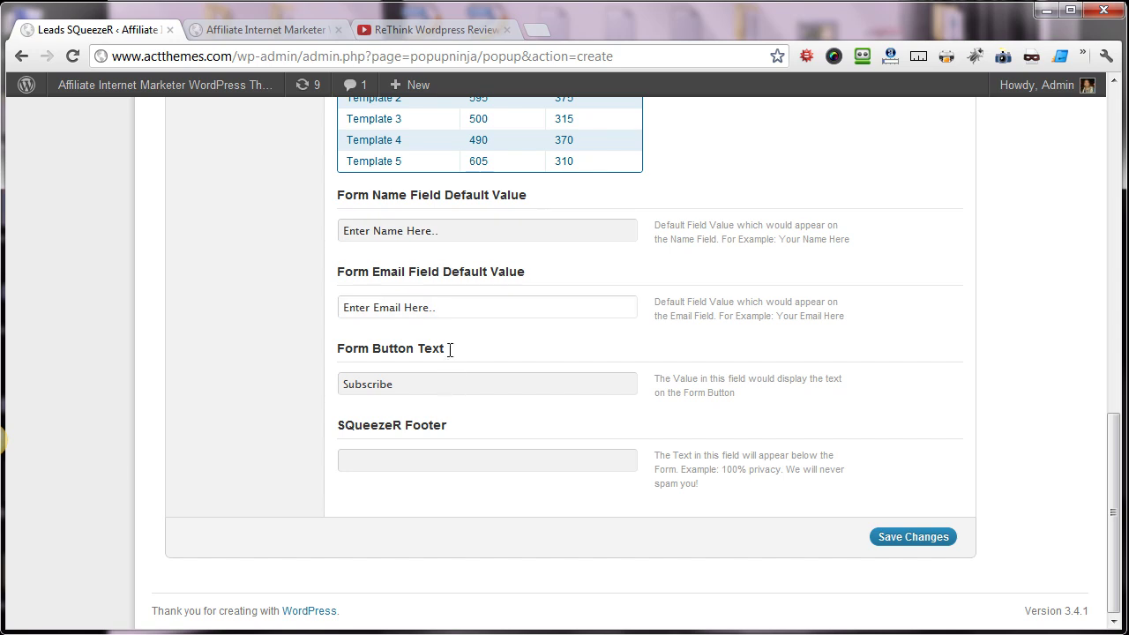
pyautogui.click(441, 227)
pyautogui.click(451, 307)
pyautogui.click(457, 230)
pyautogui.click(474, 327)
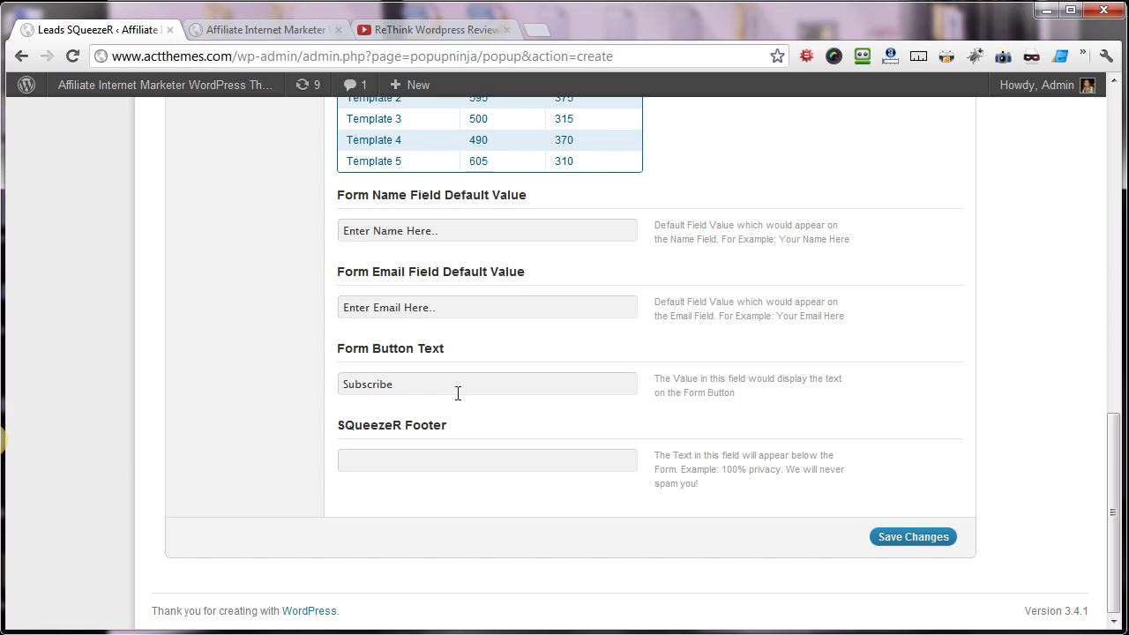
pyautogui.scroll(15, 394, 418)
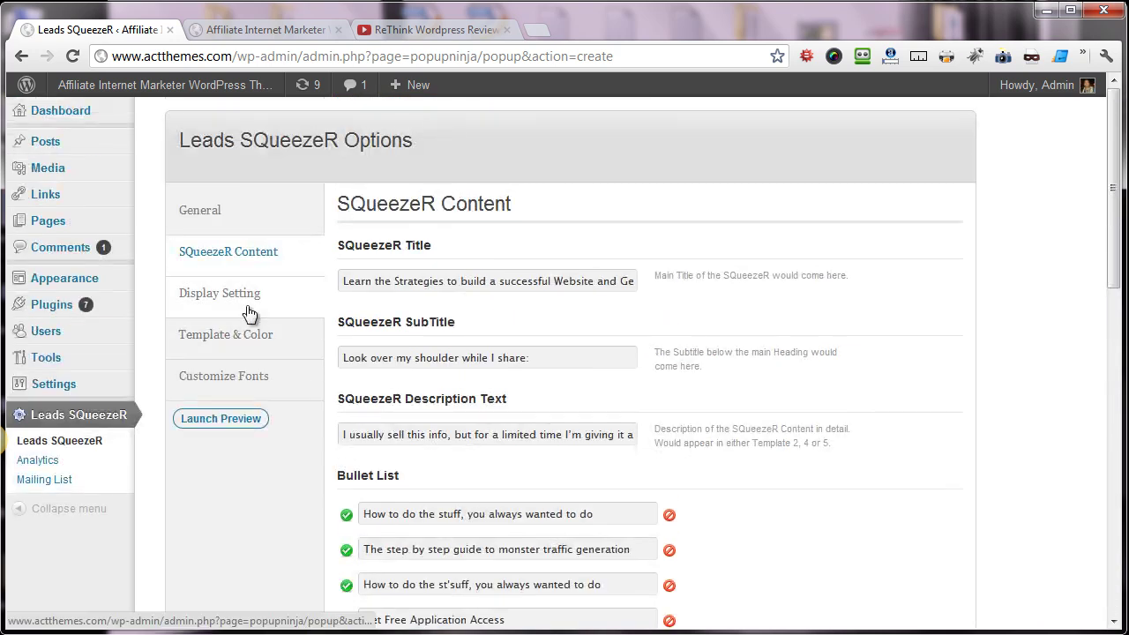
# - In Display Setting, set the popup delay to 5 seconds
pyautogui.click(250, 313)
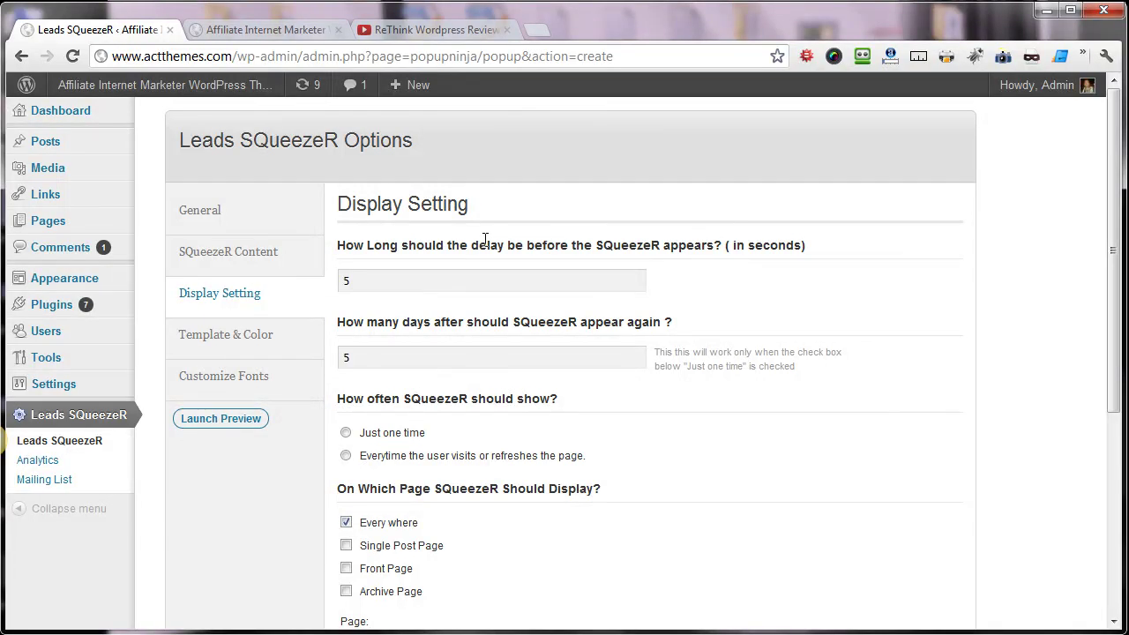
pyautogui.click(367, 282)
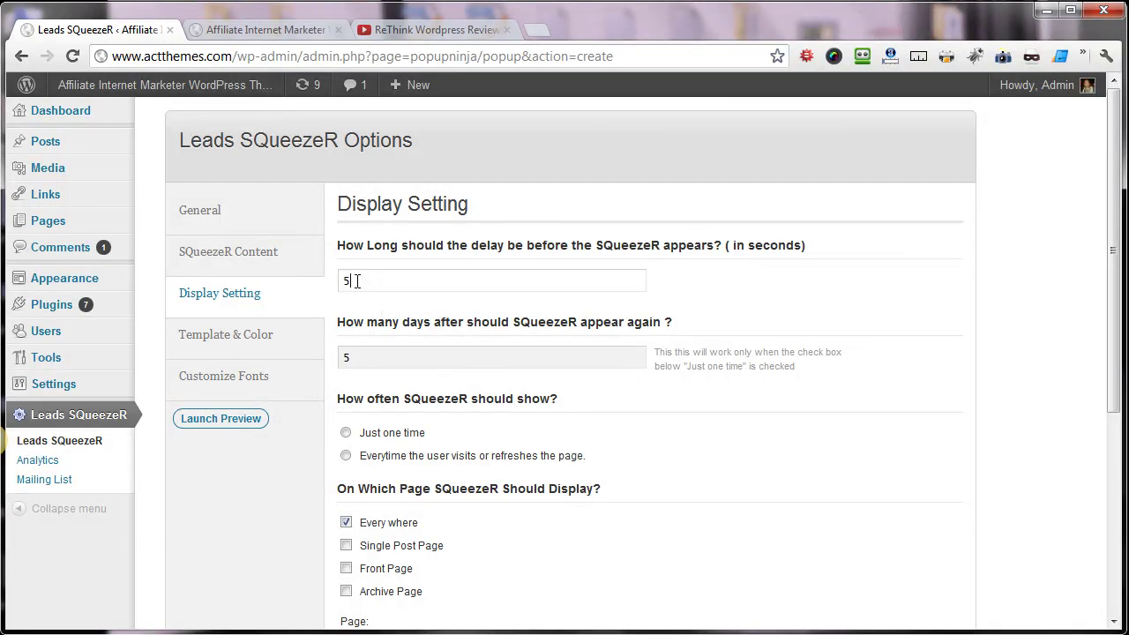
pyautogui.click(357, 281)
pyautogui.doubleClick(362, 281)
pyautogui.click(926, 415)
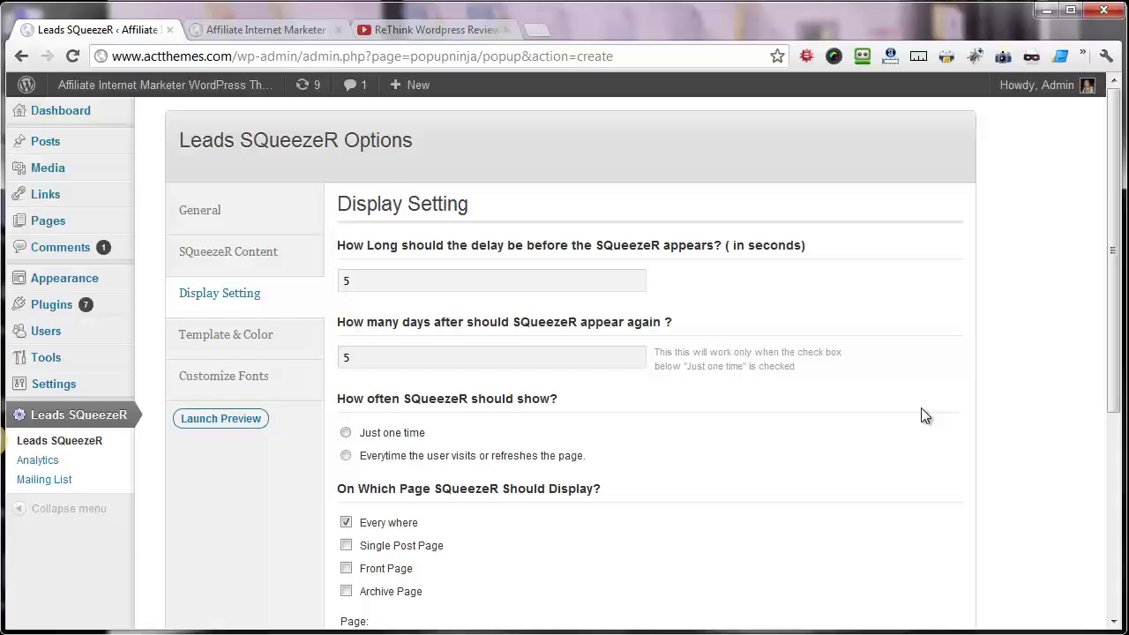
# - Keep the popup showing on every visit everywhere, then bring up Template & Color
pyautogui.scroll(-2, 599, 449)
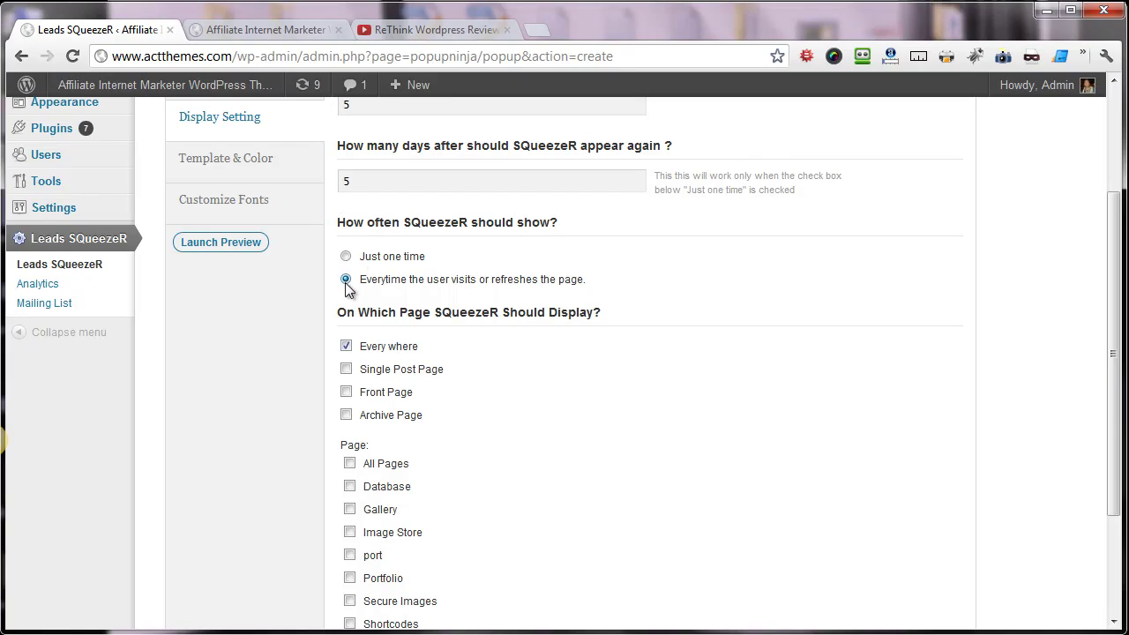
pyautogui.scroll(-1, 345, 289)
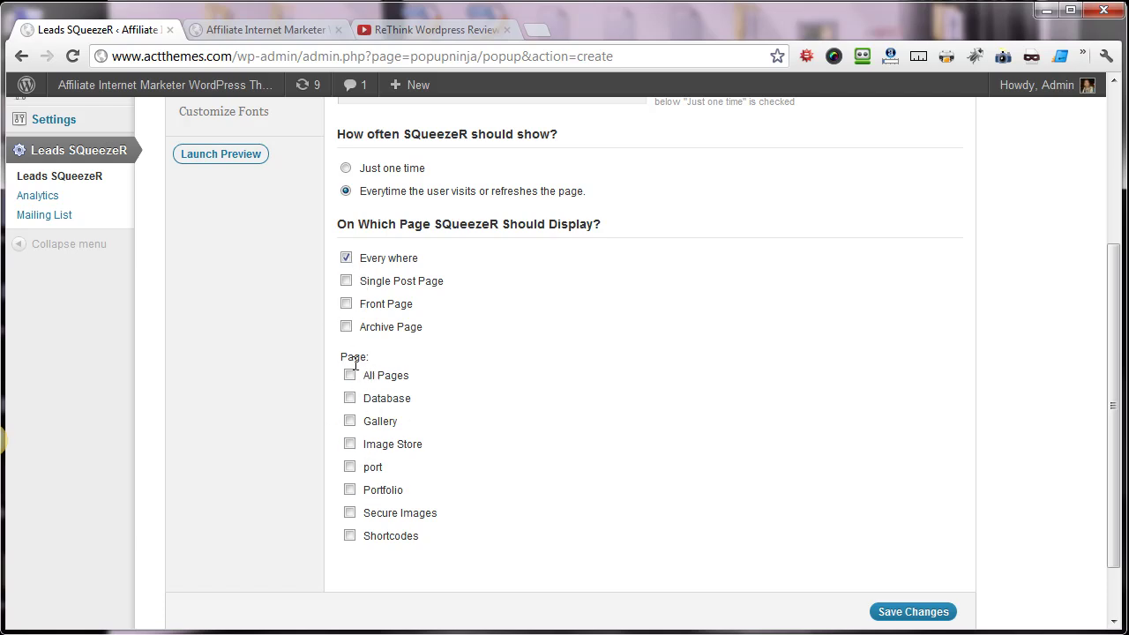
pyautogui.scroll(1, 361, 397)
pyautogui.scroll(-1, 370, 432)
pyautogui.scroll(3, 373, 408)
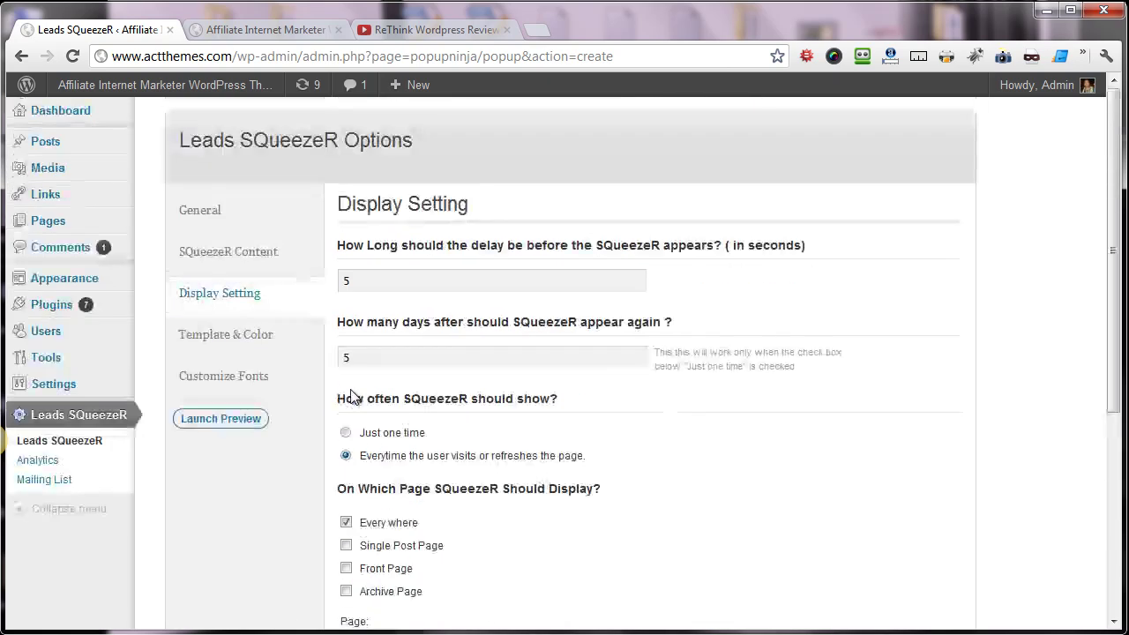
pyautogui.scroll(-1, 335, 353)
pyautogui.click(247, 252)
# - Choose Template 5 for the SQueezeR popup
pyautogui.scroll(-4, 255, 264)
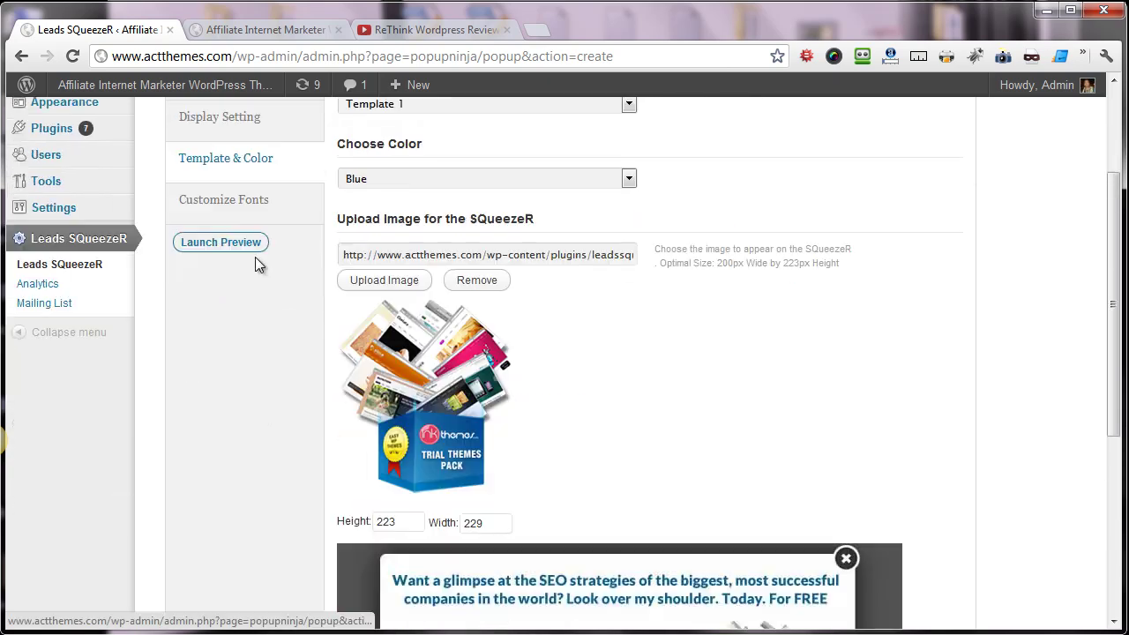
pyautogui.scroll(5, 255, 291)
pyautogui.scroll(-5, 408, 290)
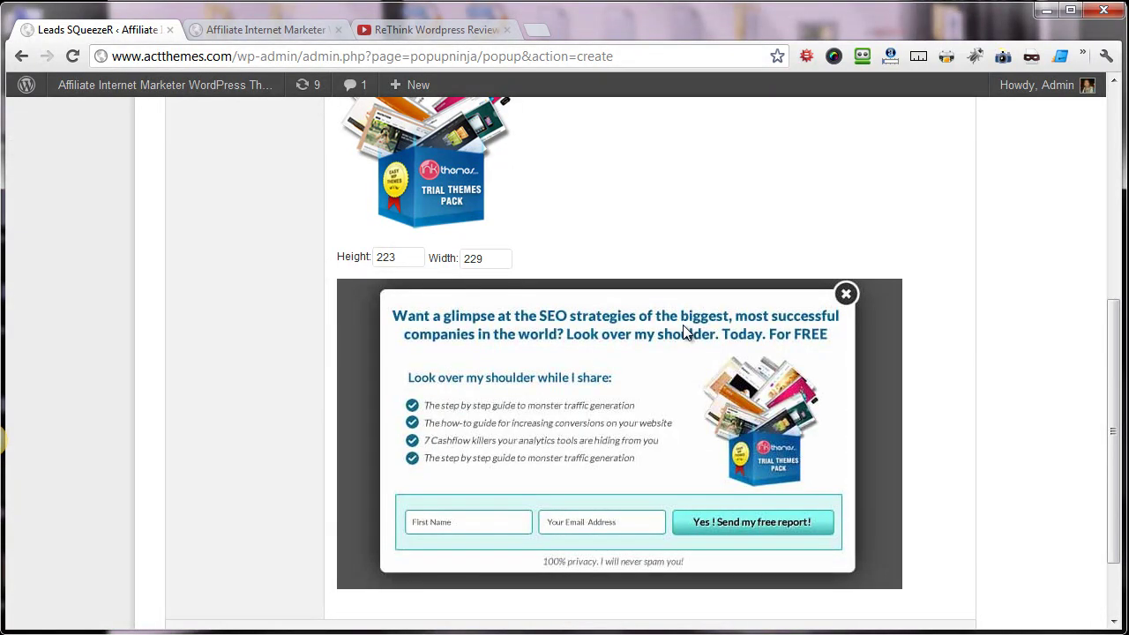
pyautogui.scroll(4, 686, 332)
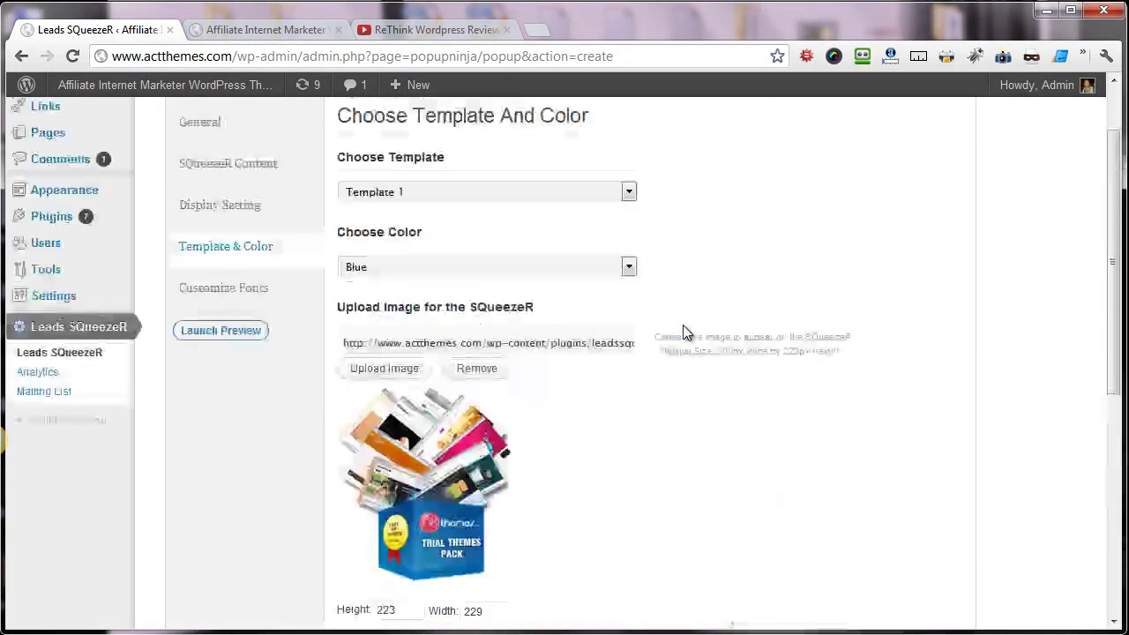
pyautogui.click(441, 194)
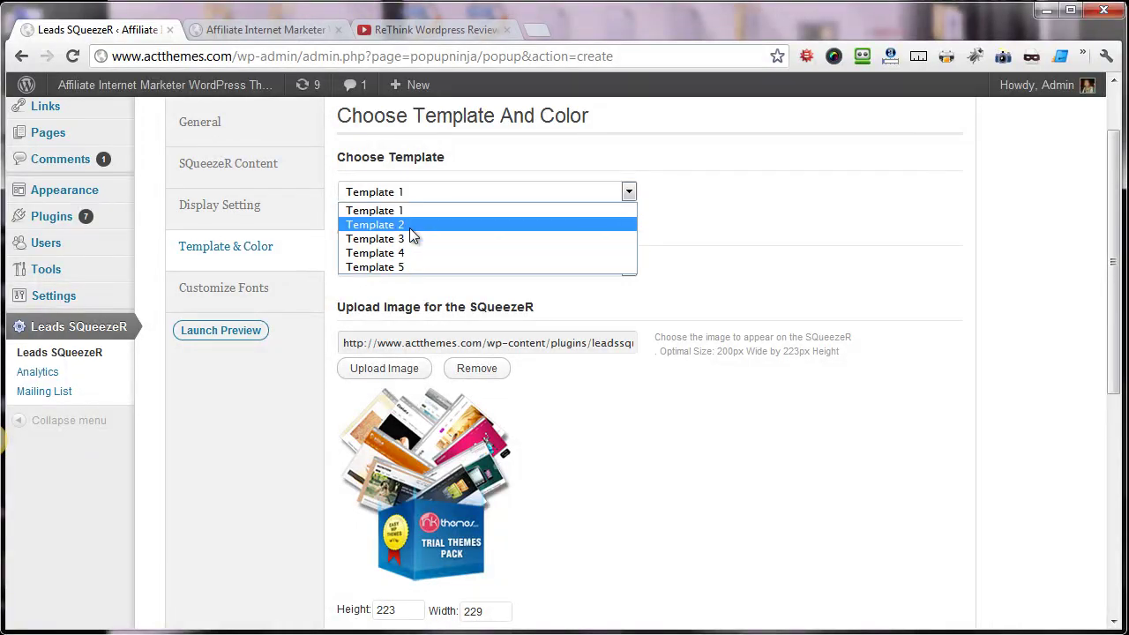
pyautogui.click(424, 266)
# - Set the popup color scheme to Green
pyautogui.scroll(-2, 637, 289)
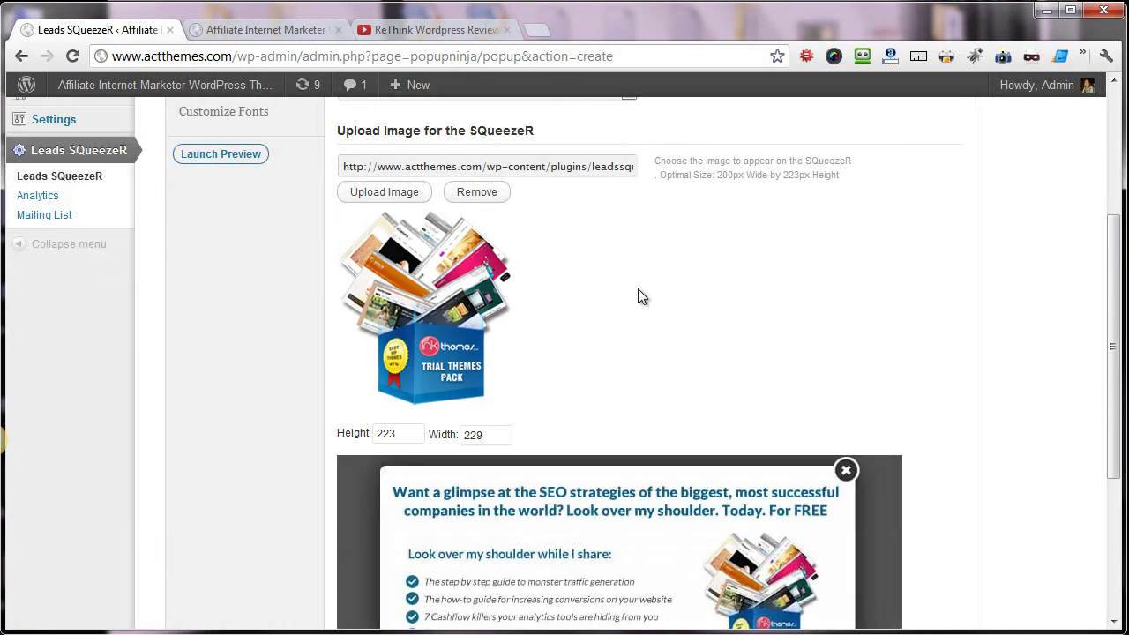
pyautogui.scroll(2, 446, 259)
pyautogui.scroll(-4, 447, 261)
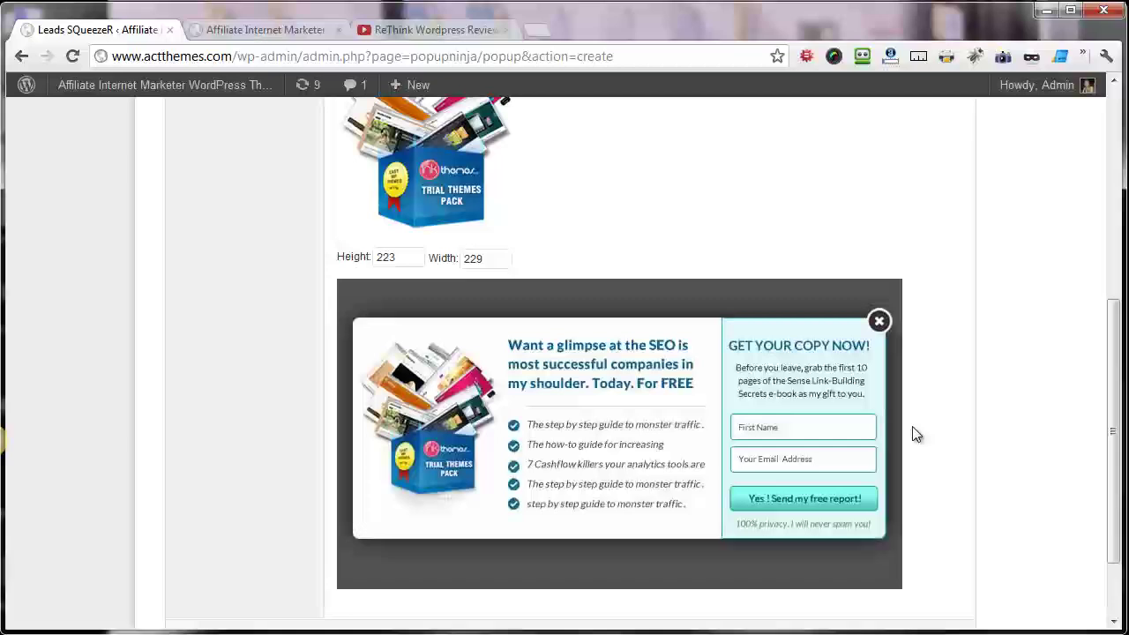
pyautogui.scroll(4, 914, 432)
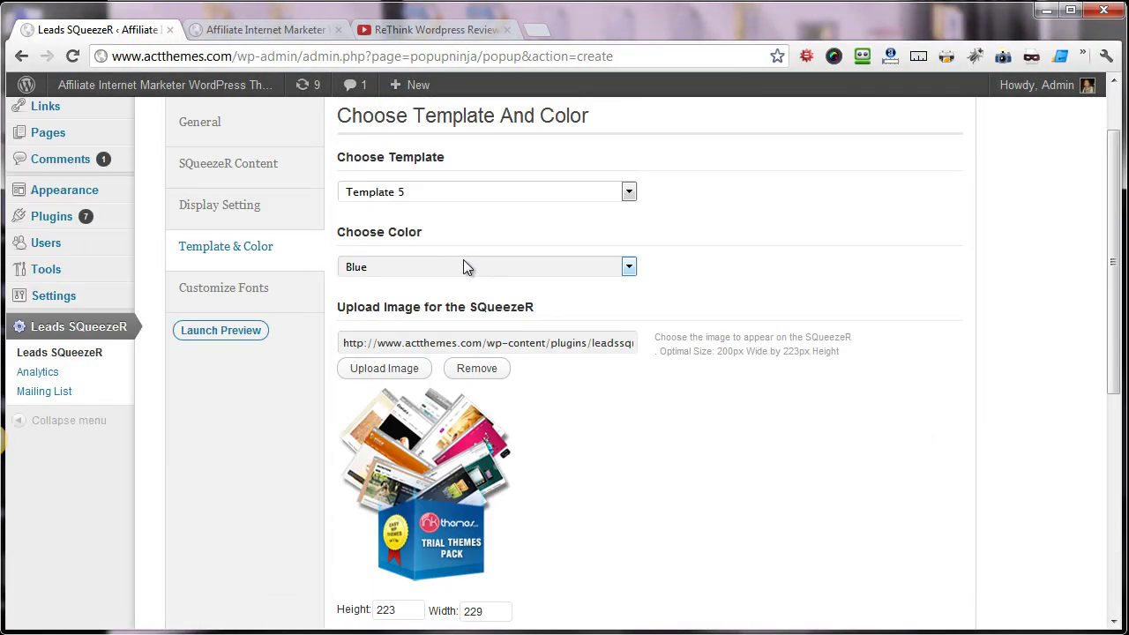
pyautogui.click(467, 266)
pyautogui.scroll(-3, 901, 433)
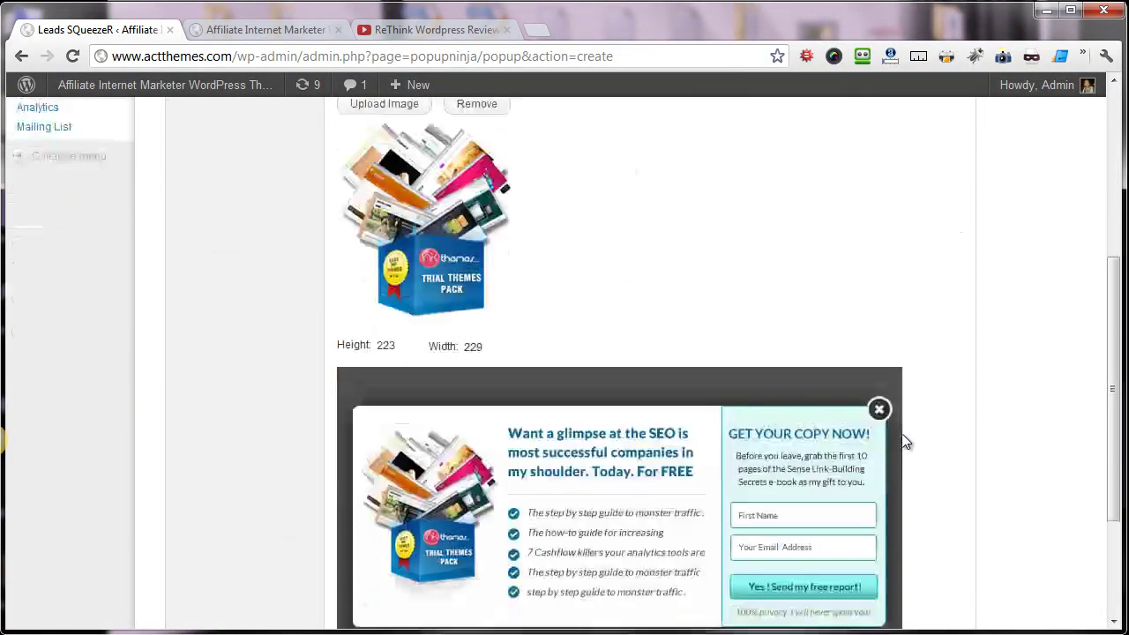
pyautogui.scroll(3, 378, 271)
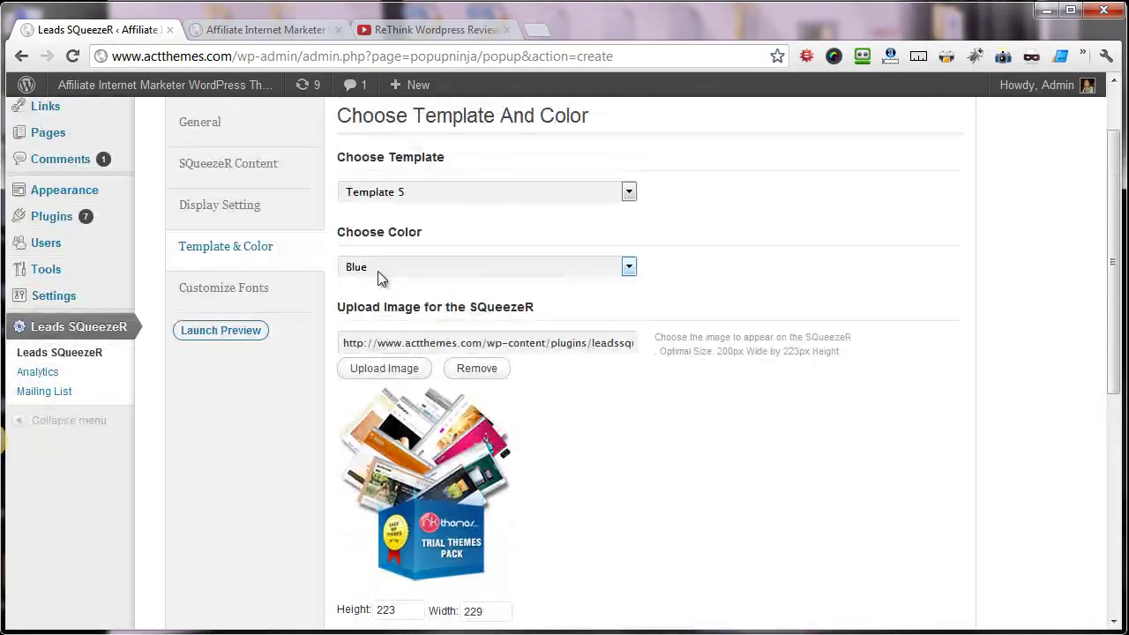
pyautogui.click(377, 271)
pyautogui.click(379, 301)
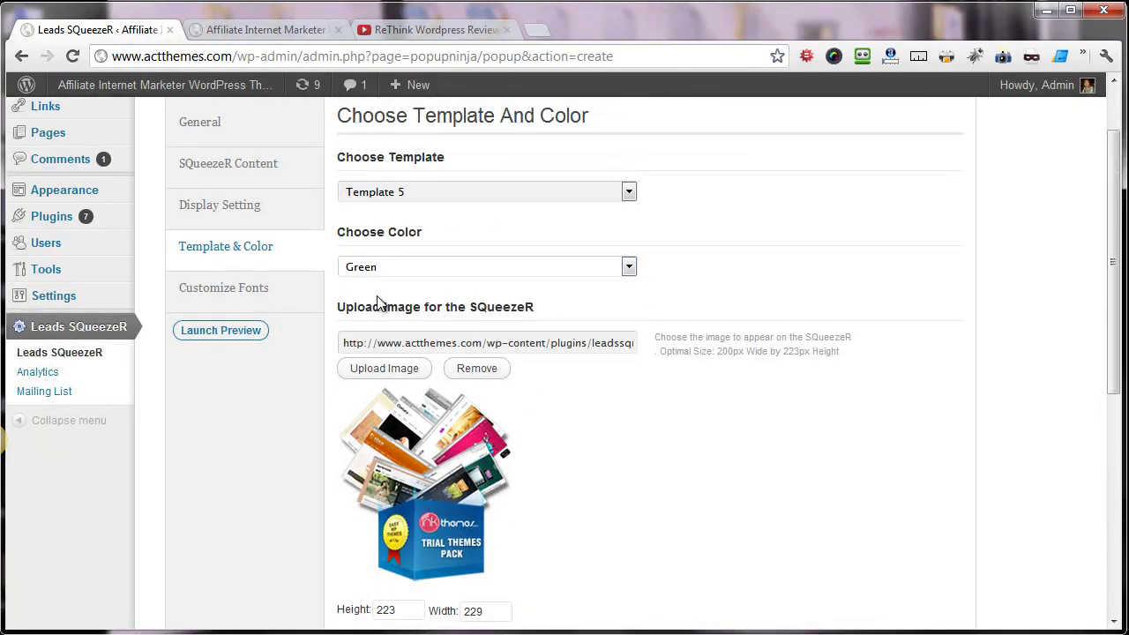
# - Save the SQueezeR settings
pyautogui.scroll(-5, 379, 302)
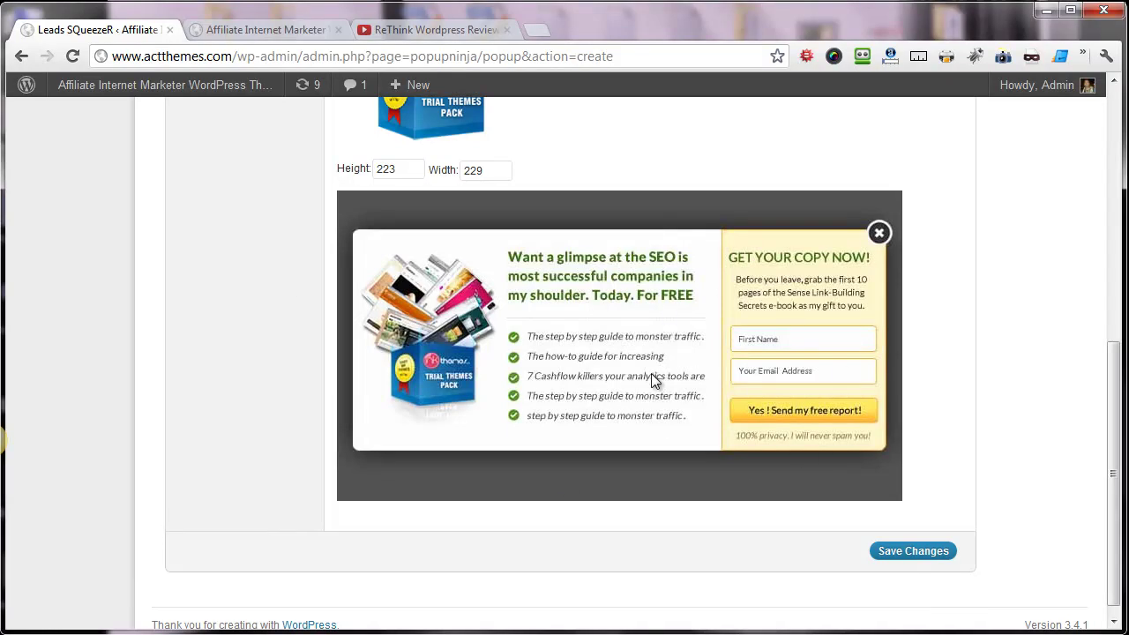
pyautogui.scroll(4, 187, 392)
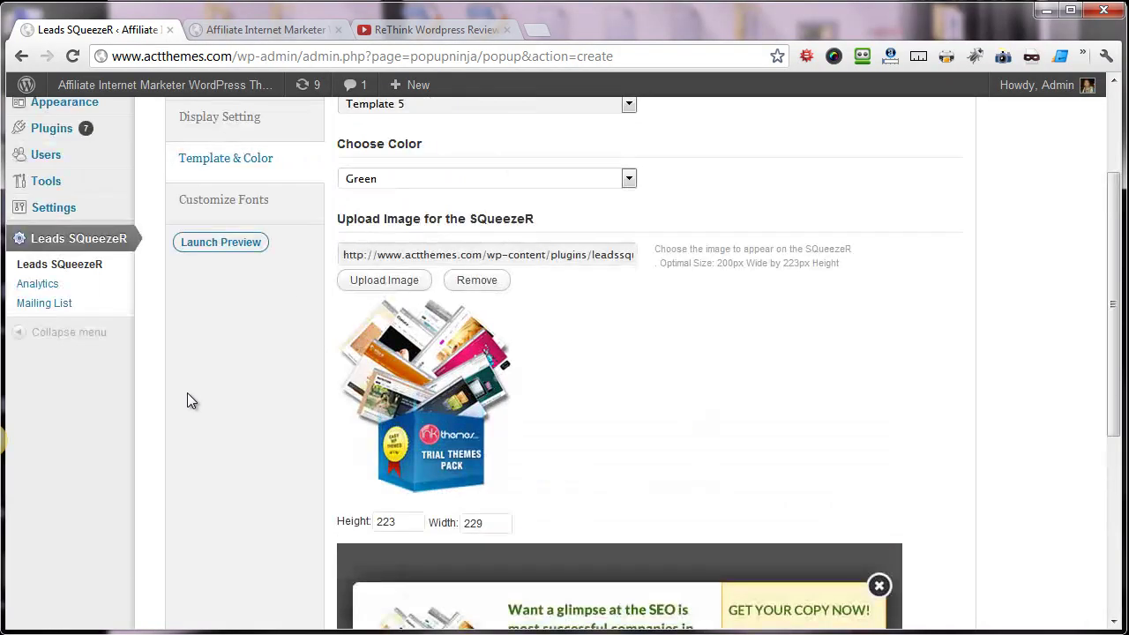
pyautogui.scroll(-2, 277, 424)
pyautogui.scroll(-2, 277, 424)
pyautogui.click(932, 539)
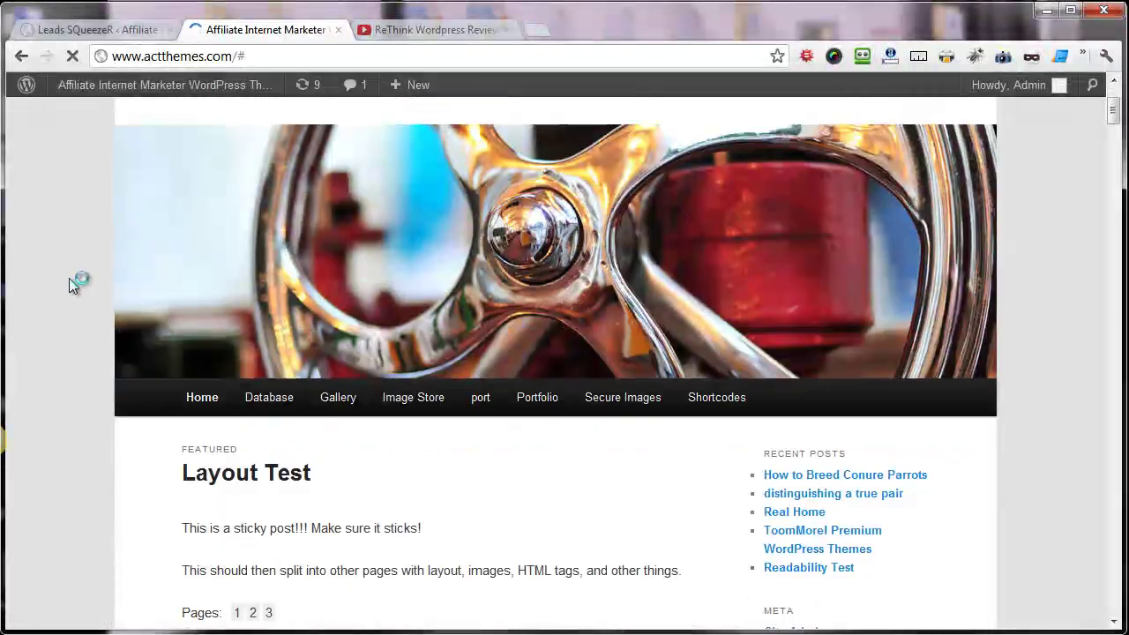
# - On the live blog, trigger the green Template 5 popup and enter a test name and e-mail
pyautogui.scroll(-7, 73, 288)
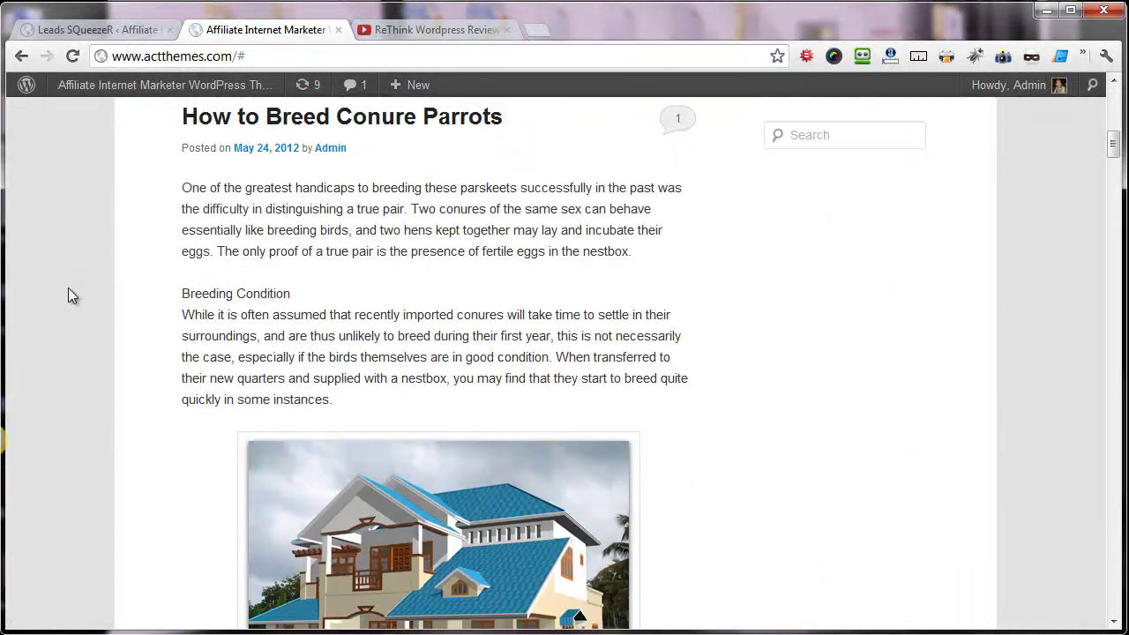
pyautogui.scroll(-3, 68, 287)
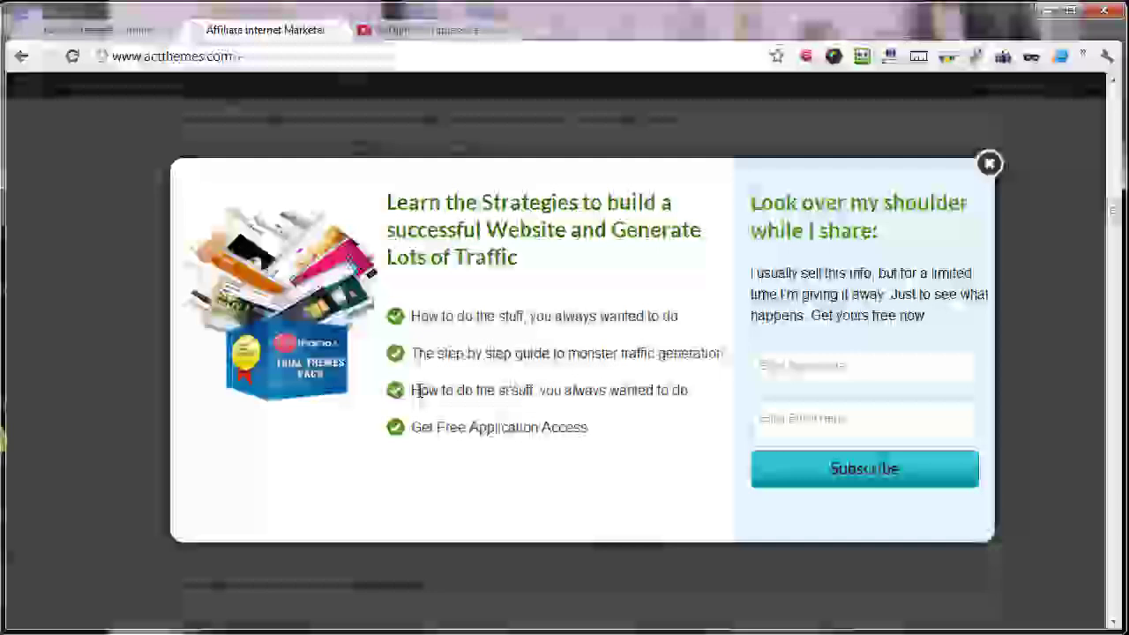
pyautogui.click(860, 377)
pyautogui.write('Neerah')
pyautogui.press('Tab')
pyautogui.write('neeraga')
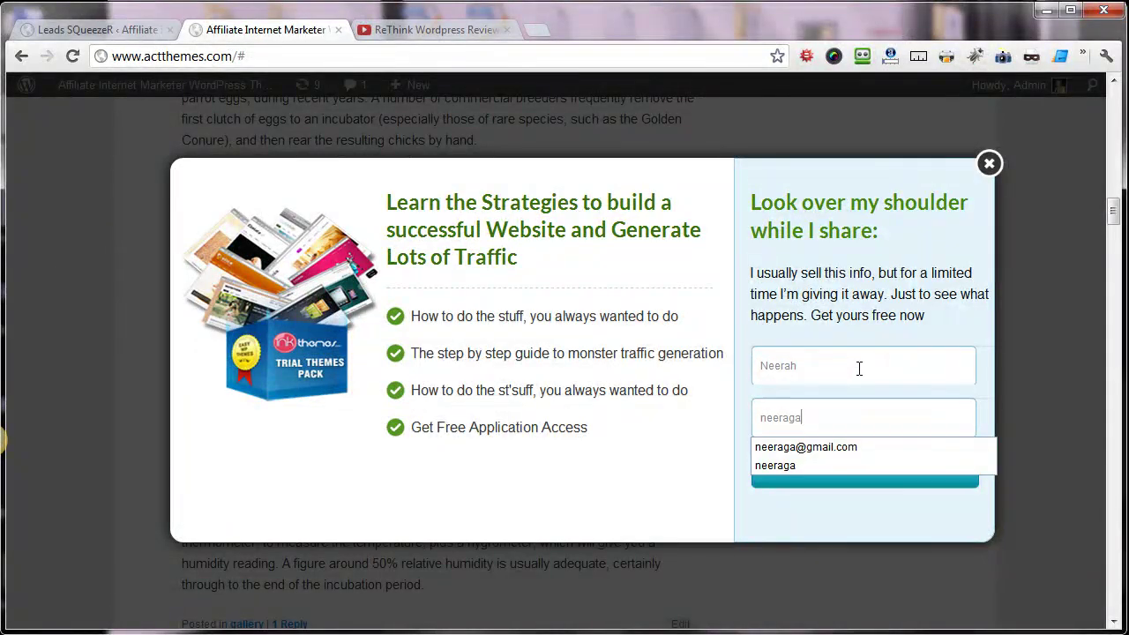
pyautogui.click(806, 441)
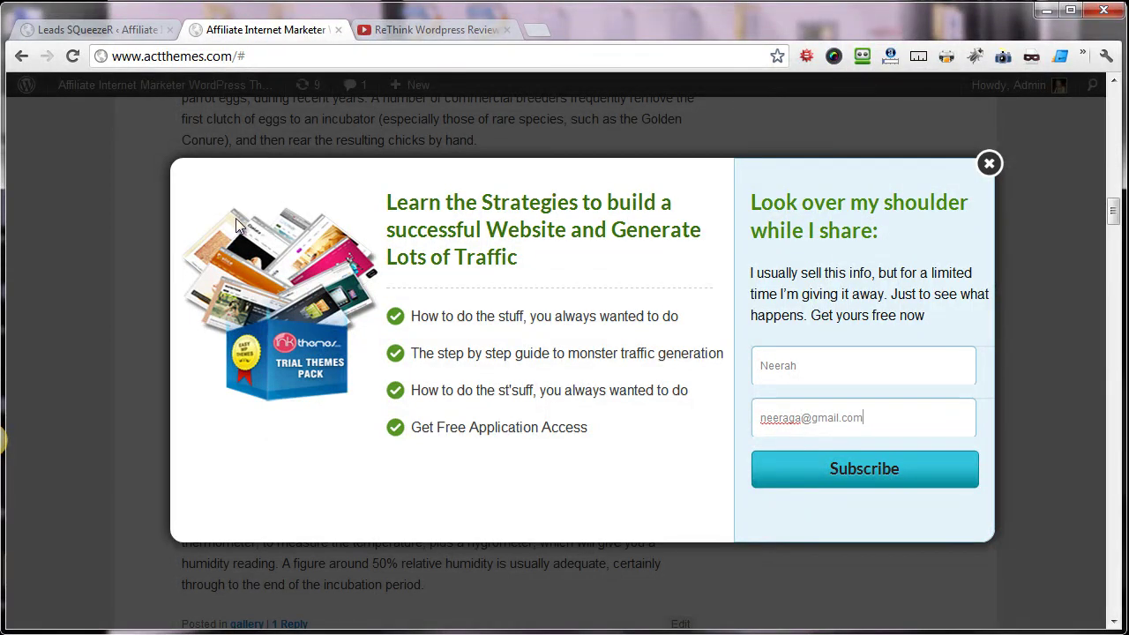
pyautogui.click(438, 29)
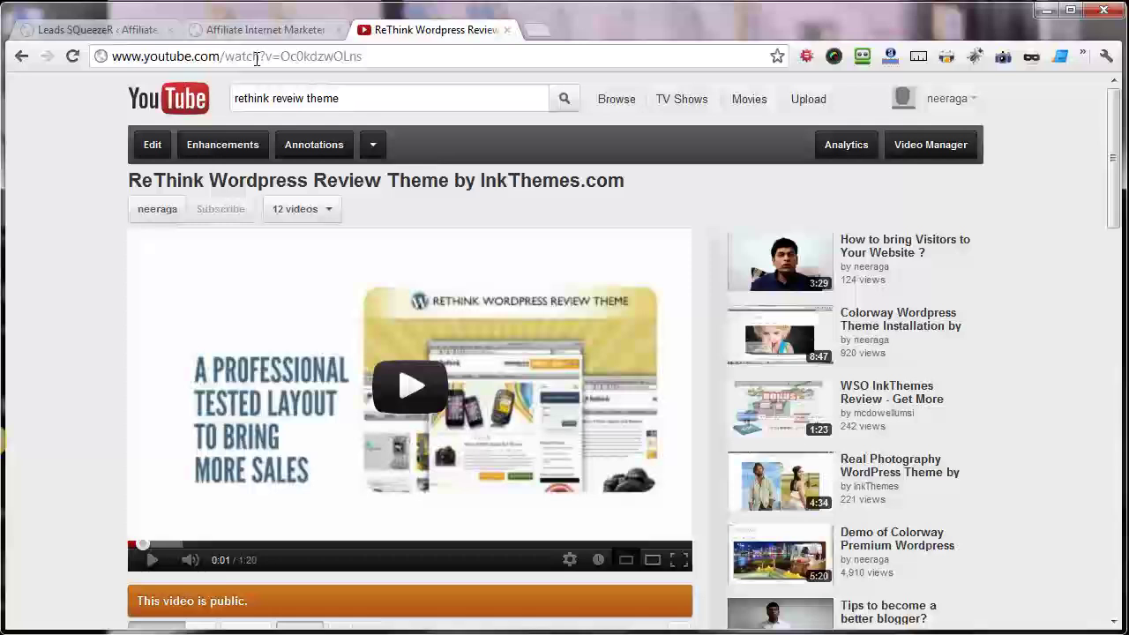
# - Open Share > Embed on the ReThink video and select its 560×315 iframe code
pyautogui.scroll(-1, 126, 321)
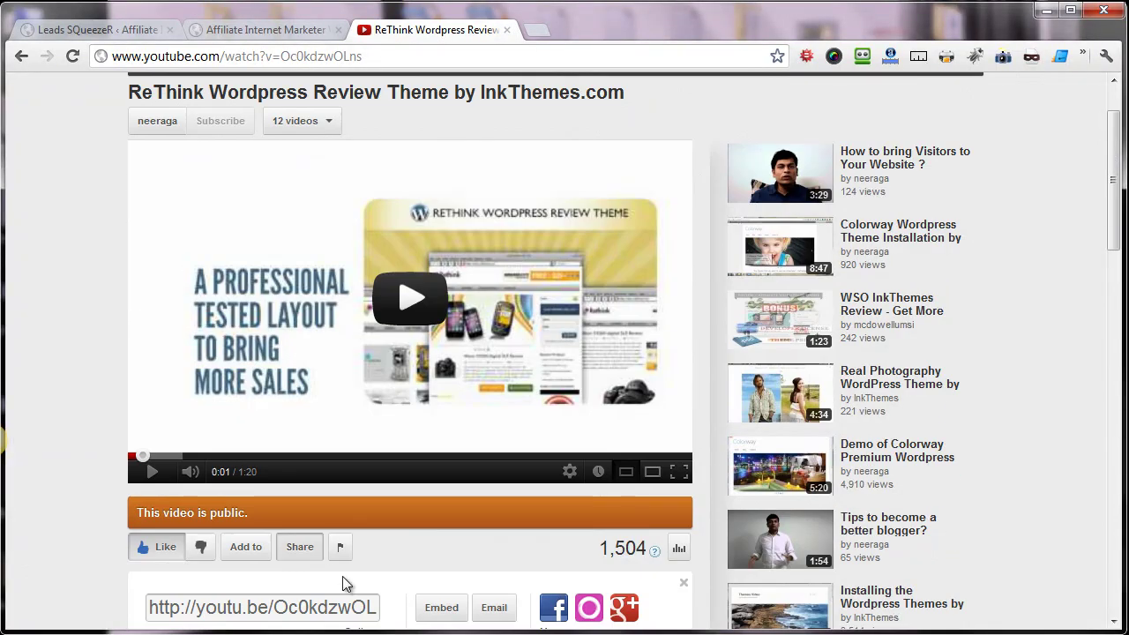
pyautogui.scroll(-1, 345, 585)
pyautogui.scroll(-2, 300, 470)
pyautogui.click(289, 291)
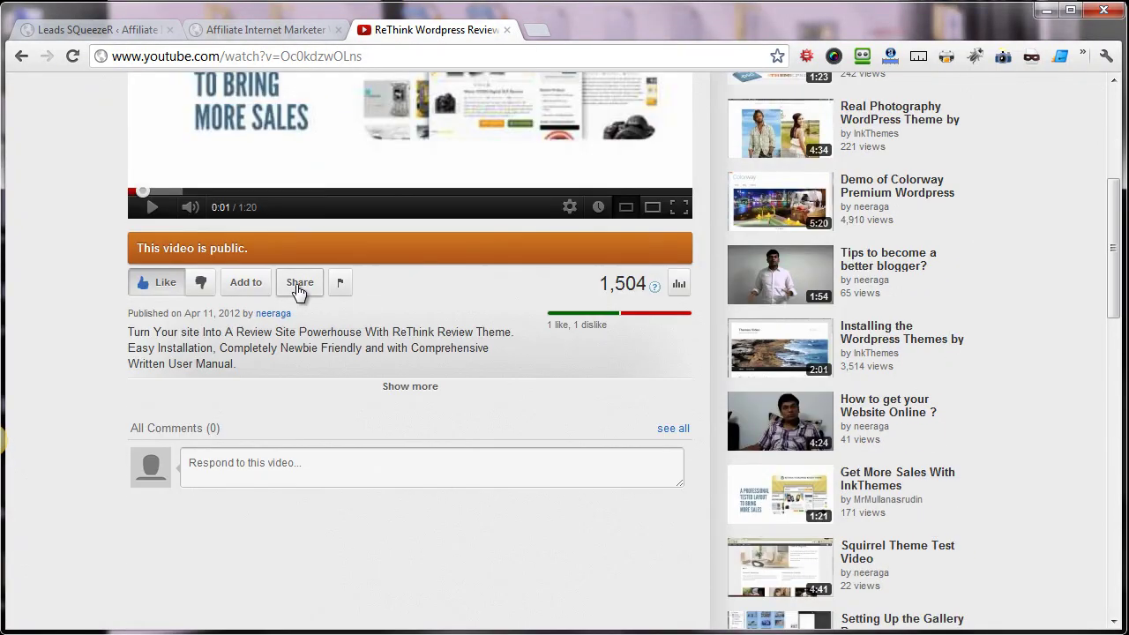
pyautogui.click(298, 291)
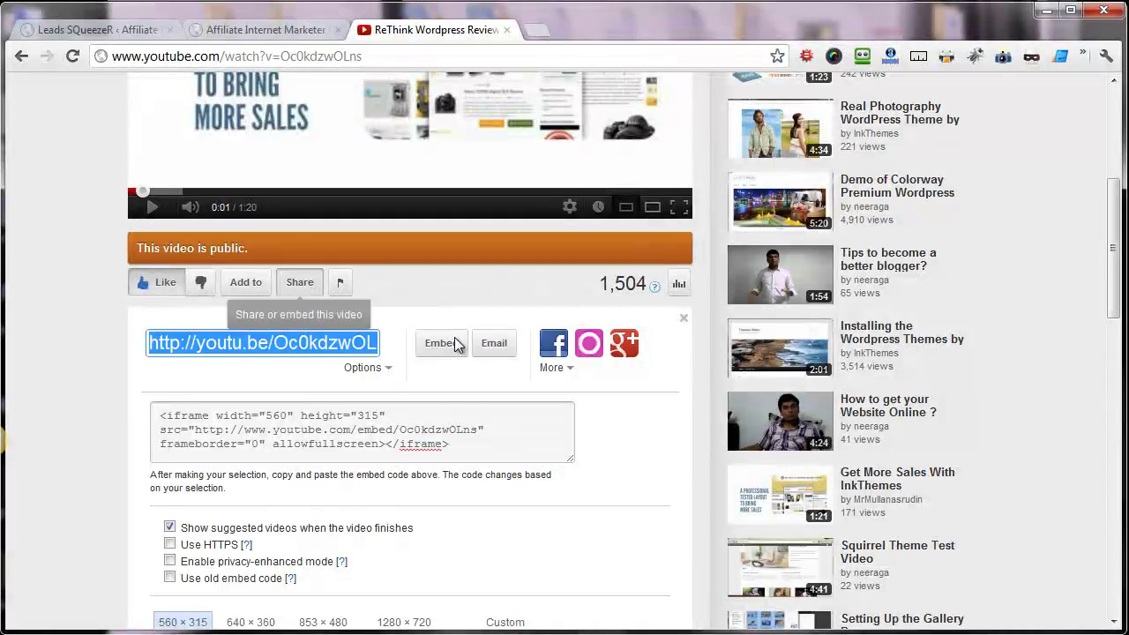
pyautogui.scroll(-1, 441, 265)
pyautogui.click(444, 262)
pyautogui.click(443, 262)
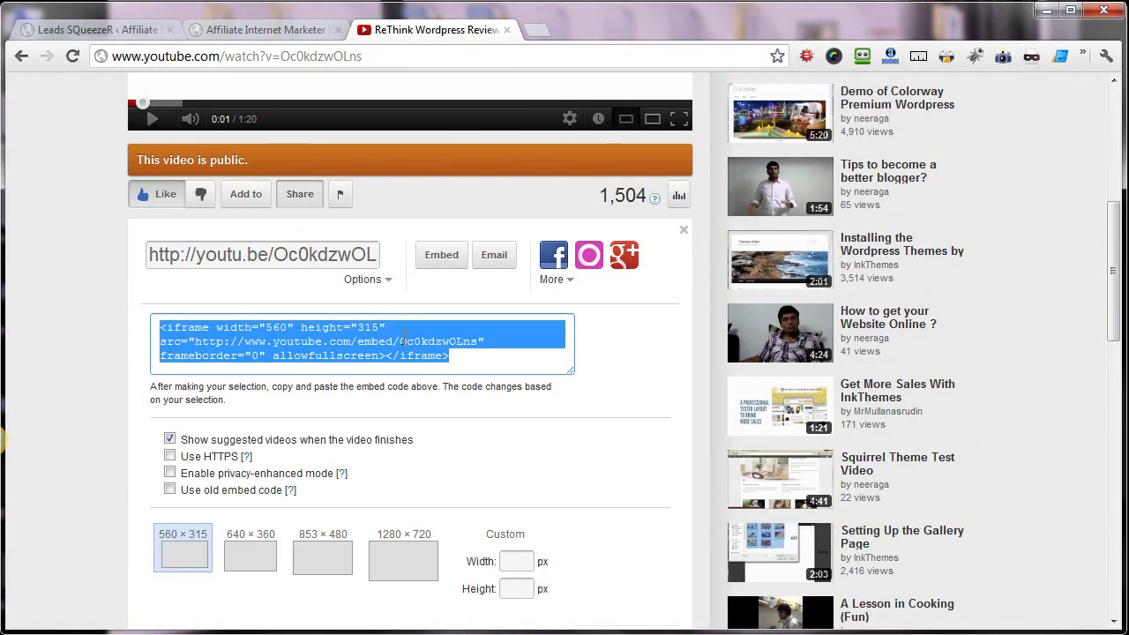
pyautogui.click(413, 346)
pyautogui.moveTo(449, 356); pyautogui.dragTo(113, 320)
pyautogui.hotkey('ctrl', 'c')
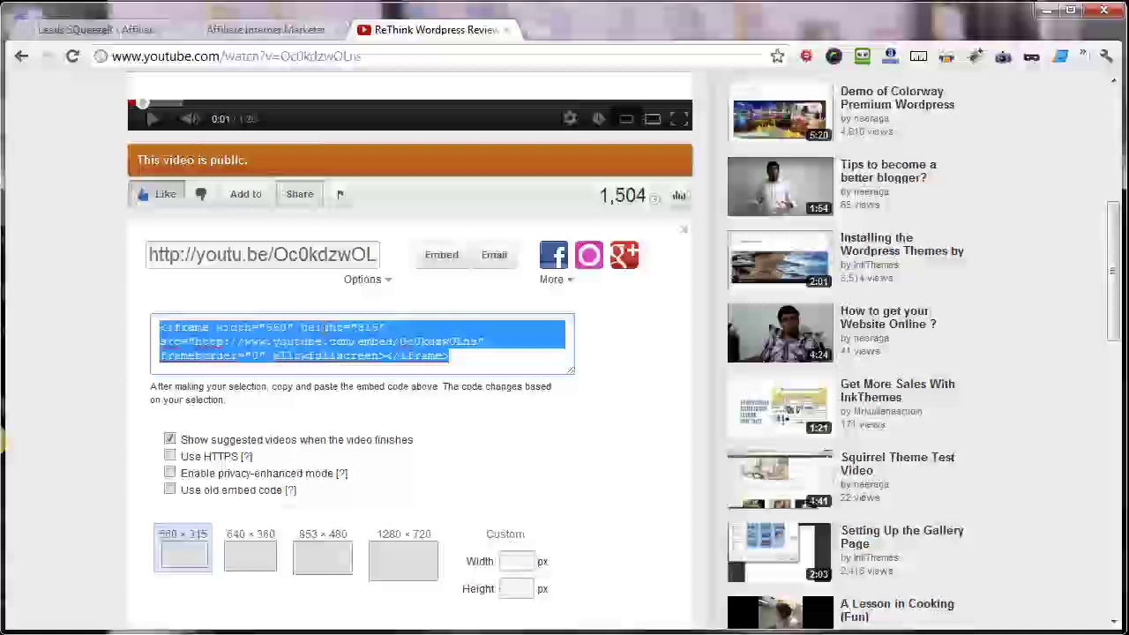
pyautogui.scroll(5, 99, 277)
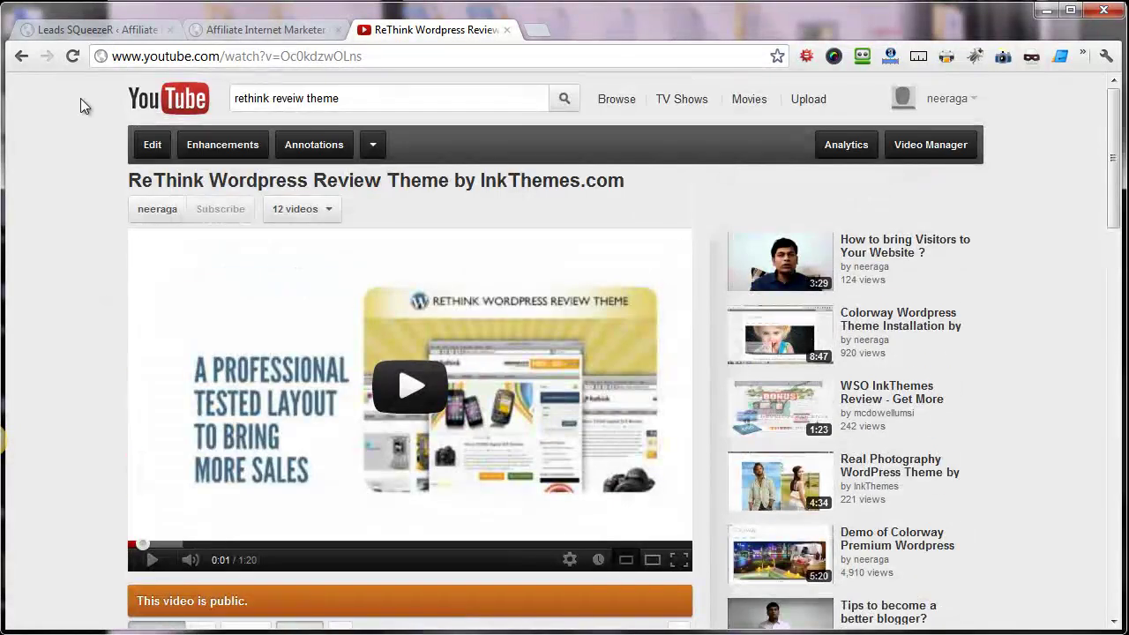
# - Open the popup's Template & Color settings in Leads SQueezeR
pyautogui.click(74, 29)
pyautogui.click(257, 395)
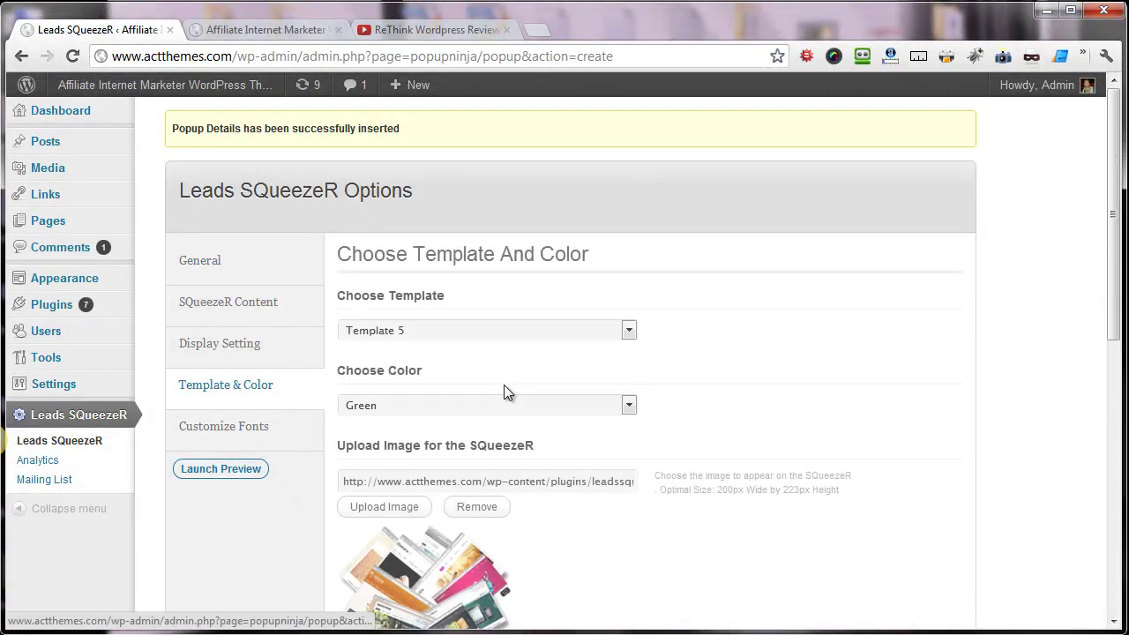
pyautogui.scroll(-3, 503, 392)
pyautogui.scroll(2, 434, 238)
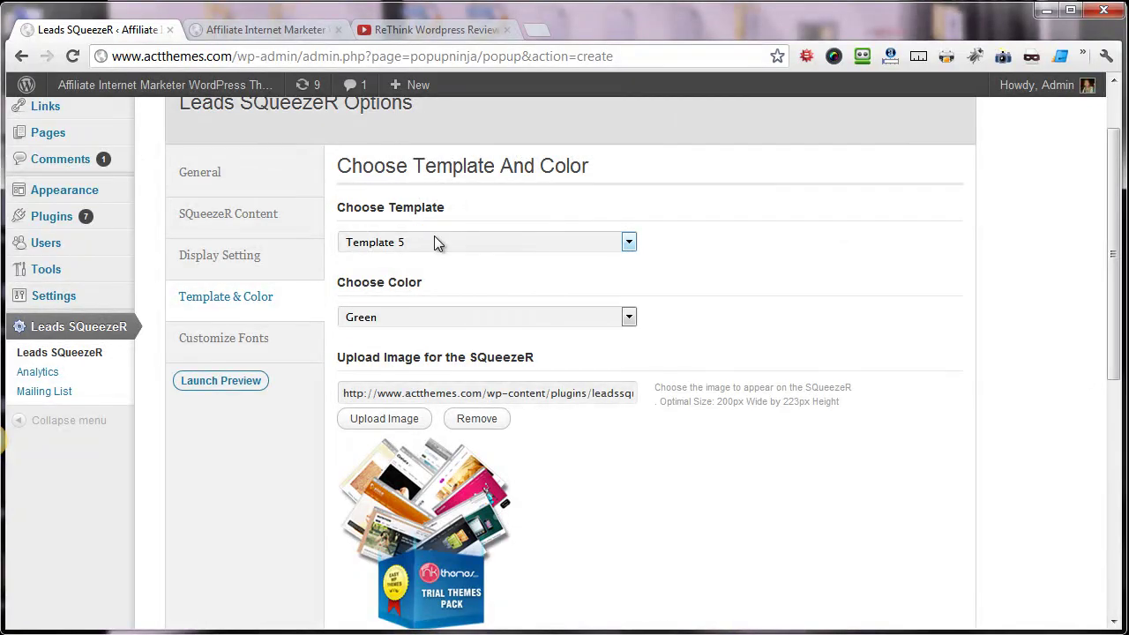
pyautogui.scroll(-3, 434, 236)
pyautogui.scroll(2, 505, 277)
# - Choose Template 3 with the Green colour scheme for the popup
pyautogui.click(415, 155)
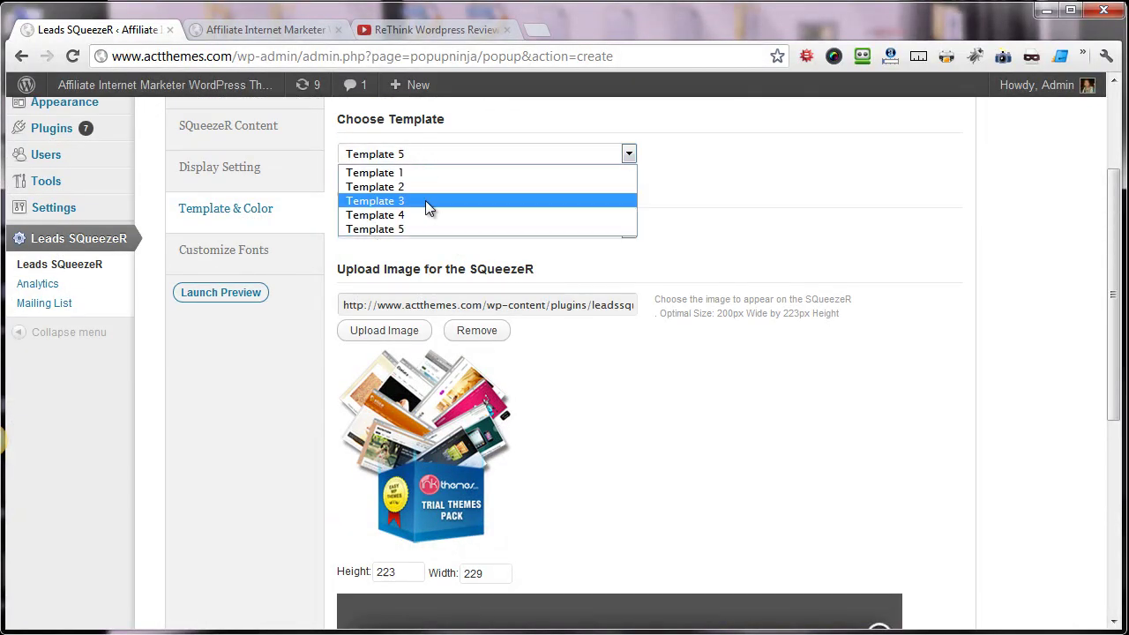
pyautogui.click(425, 200)
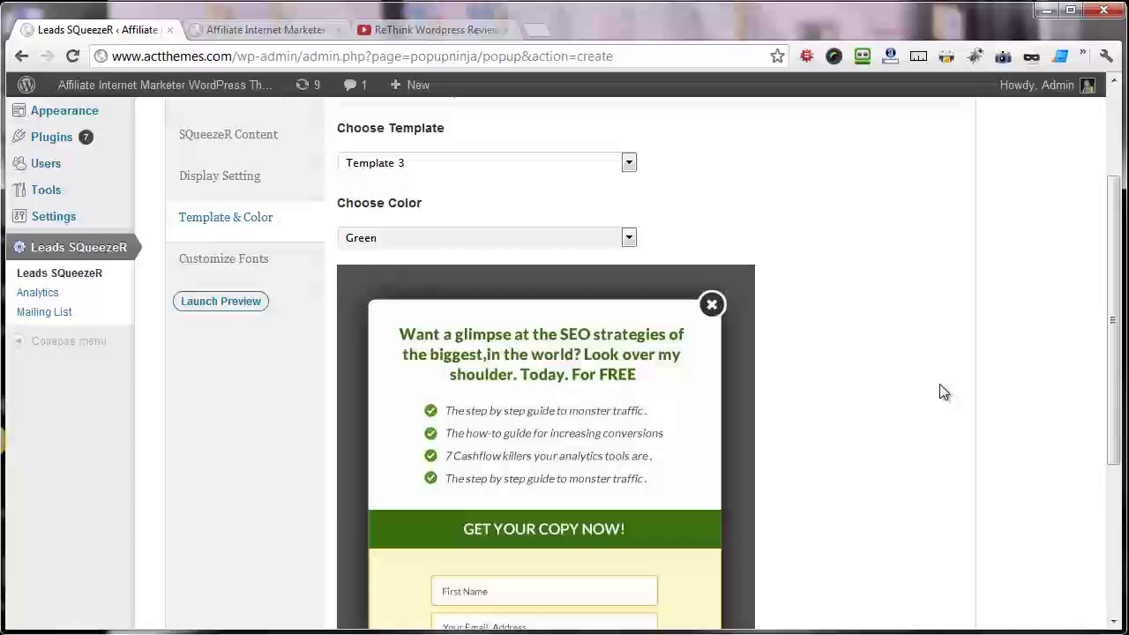
pyautogui.scroll(-1, 942, 391)
pyautogui.scroll(2, 518, 319)
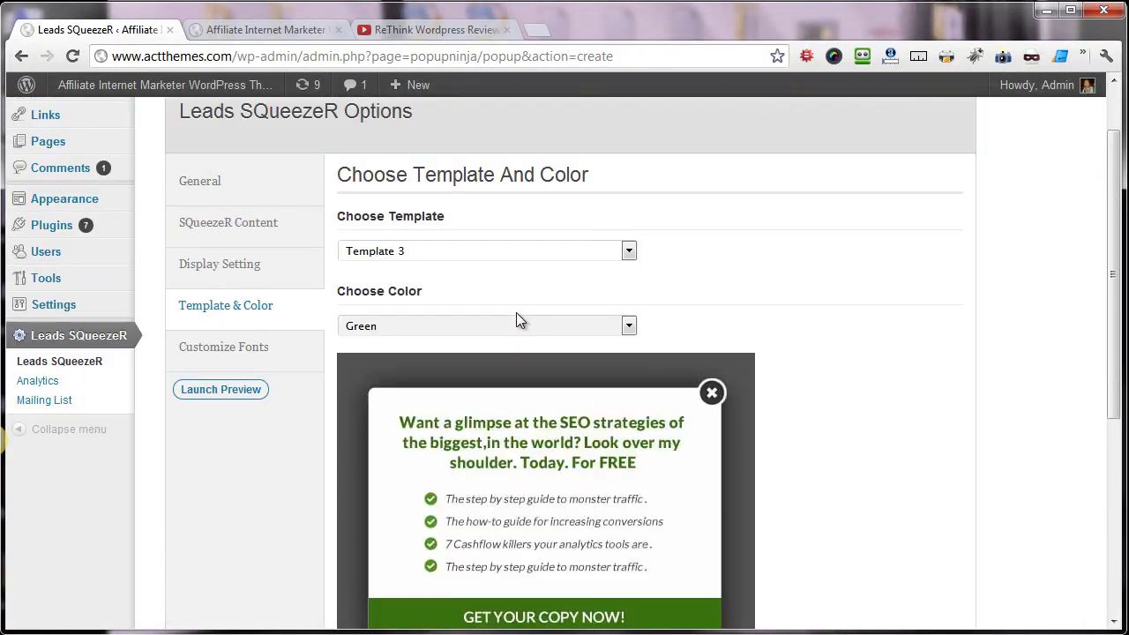
pyautogui.scroll(-2, 408, 273)
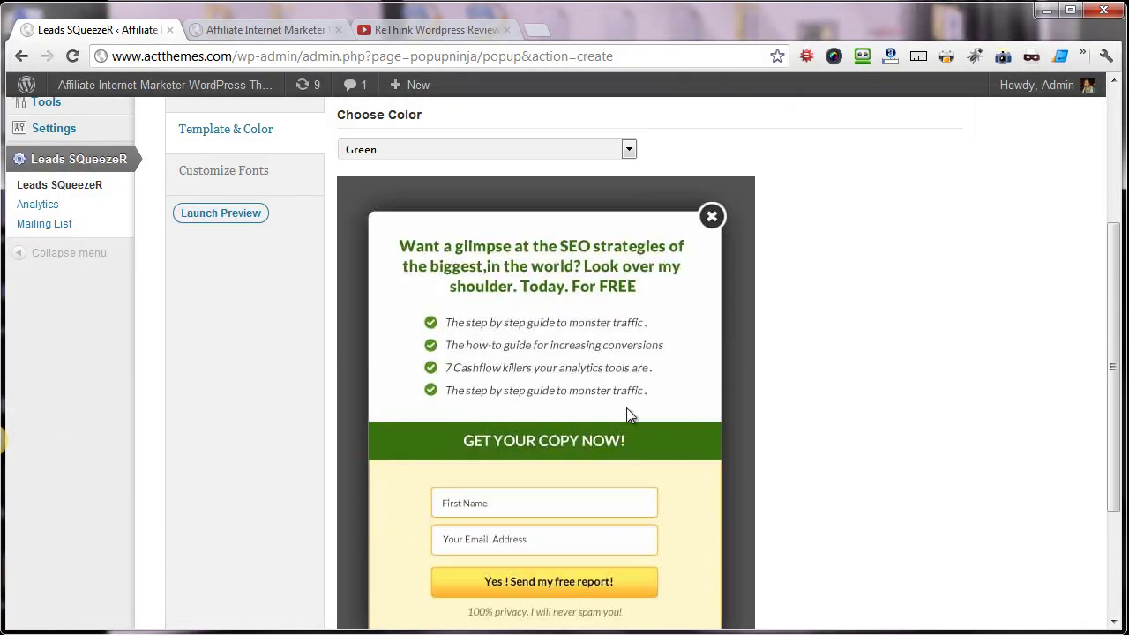
pyautogui.scroll(1, 625, 409)
pyautogui.scroll(-2, 607, 406)
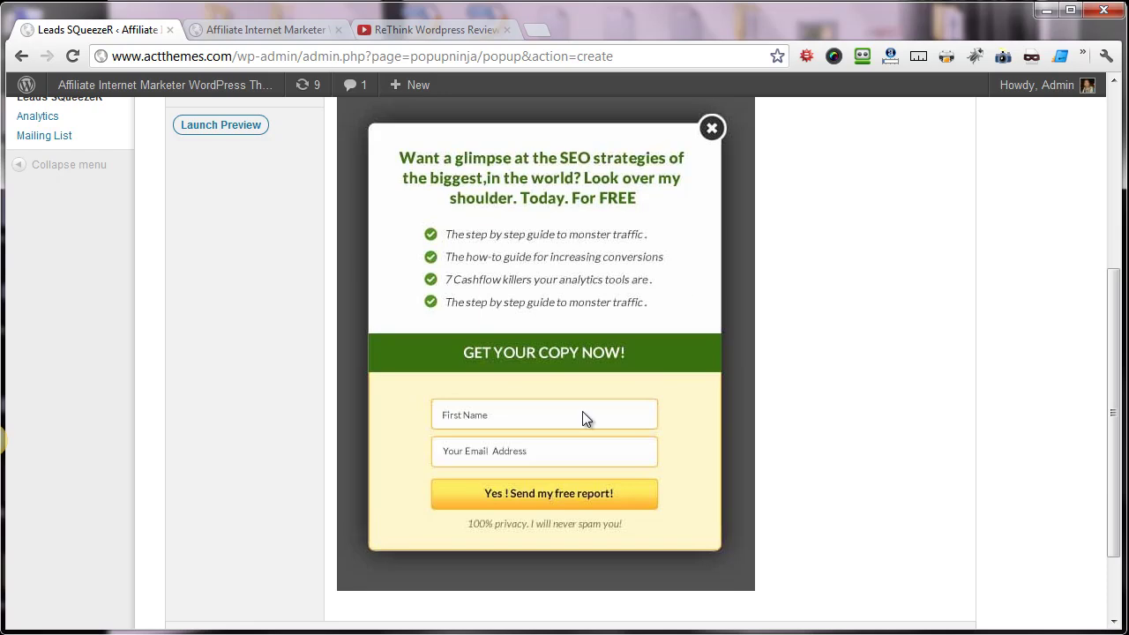
pyautogui.scroll(4, 595, 412)
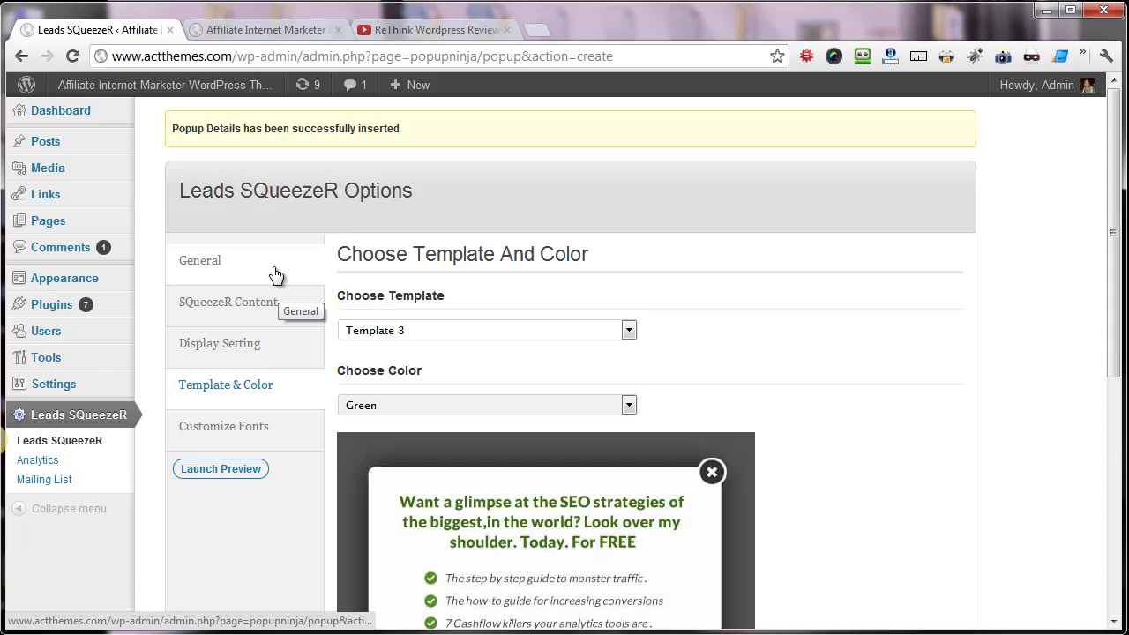
# - Paste the YouTube iframe embed code into the SQueezeR Content custom content box
pyautogui.click(284, 318)
pyautogui.scroll(-1, 432, 360)
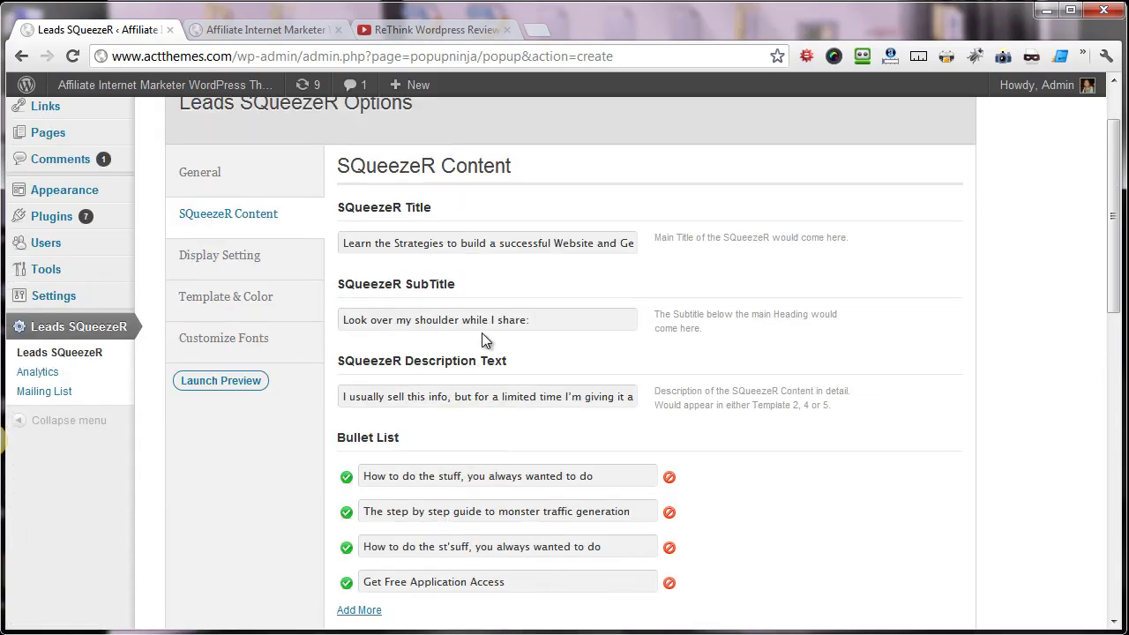
pyautogui.scroll(-3, 609, 281)
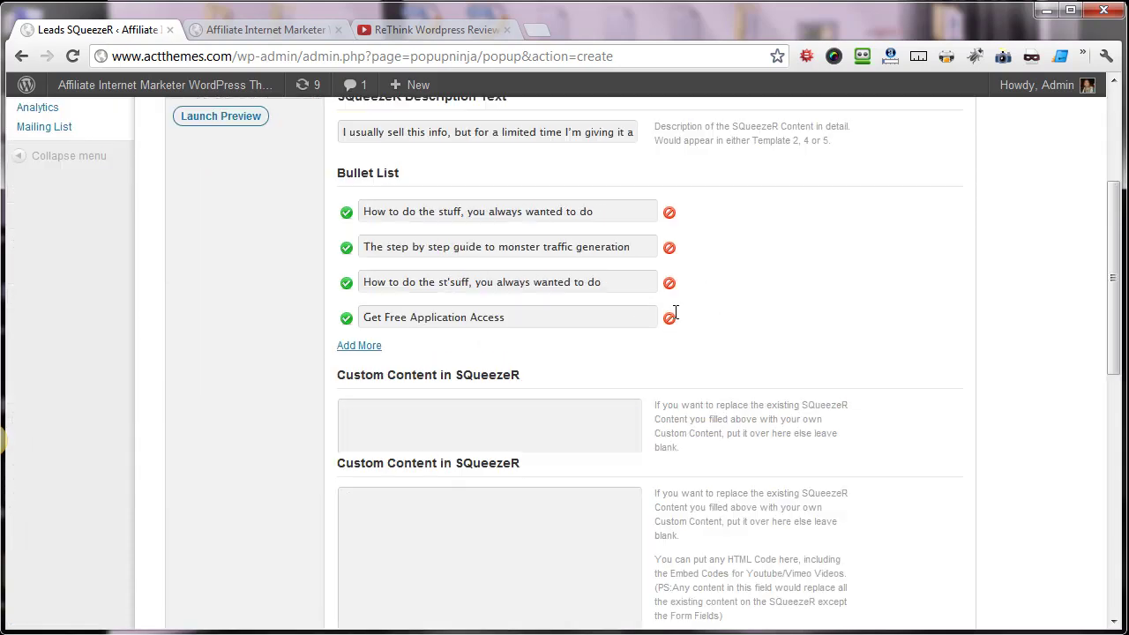
pyautogui.scroll(2, 614, 295)
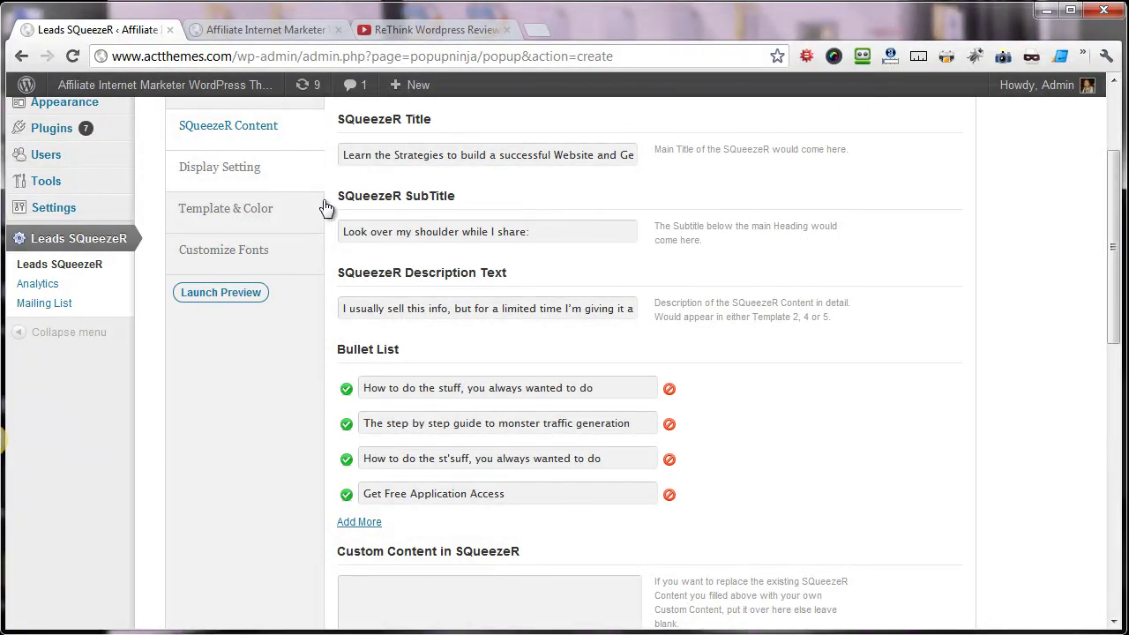
pyautogui.scroll(-3, 365, 316)
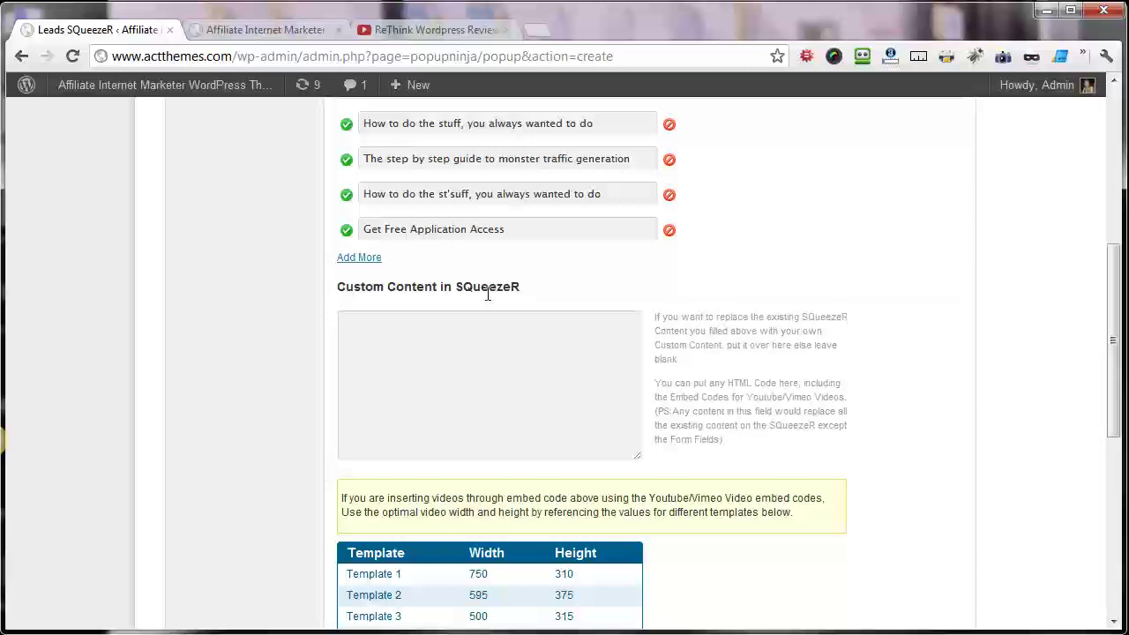
pyautogui.click(509, 344)
pyautogui.rightClick(509, 344)
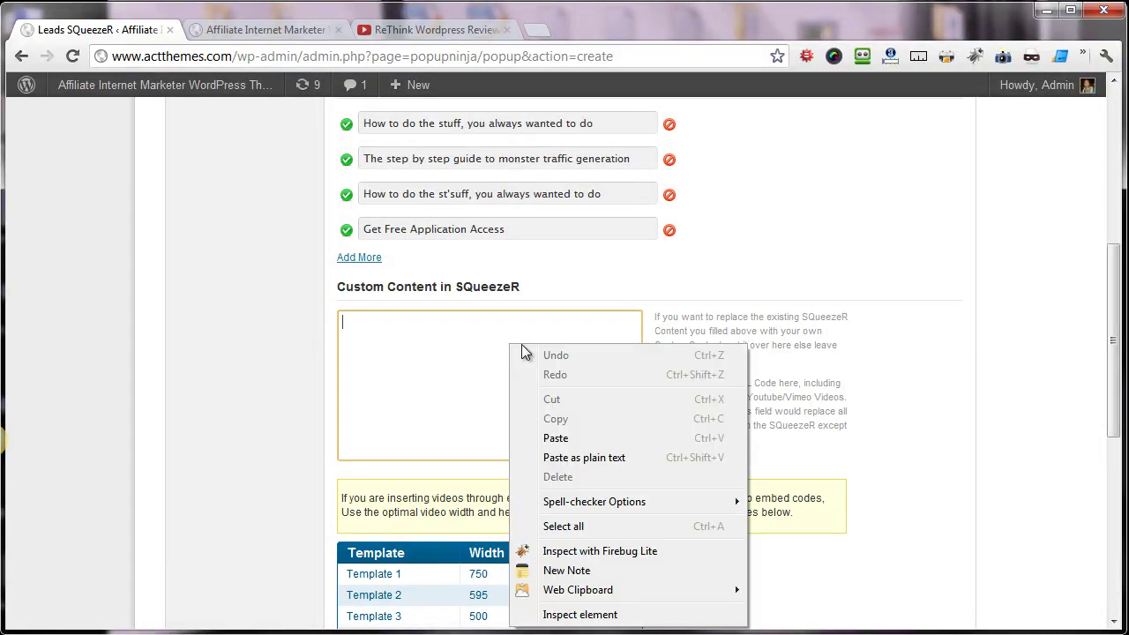
pyautogui.click(549, 435)
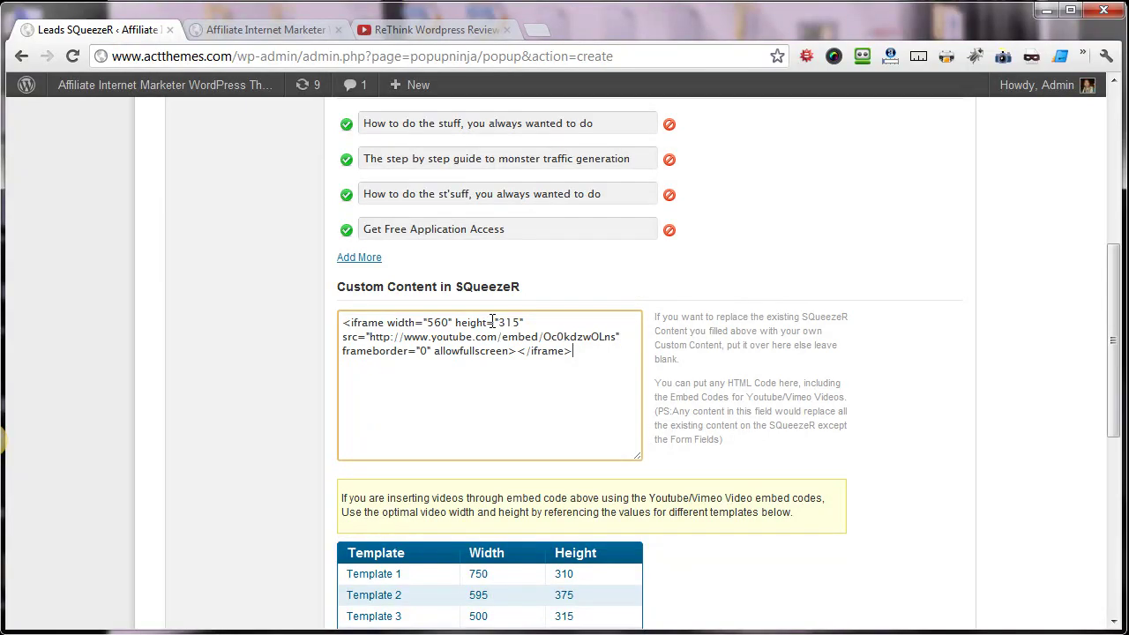
# - Check Template 3's size, then change the embed width from 560 to 500
pyautogui.scroll(-2, 492, 321)
pyautogui.scroll(1, 499, 323)
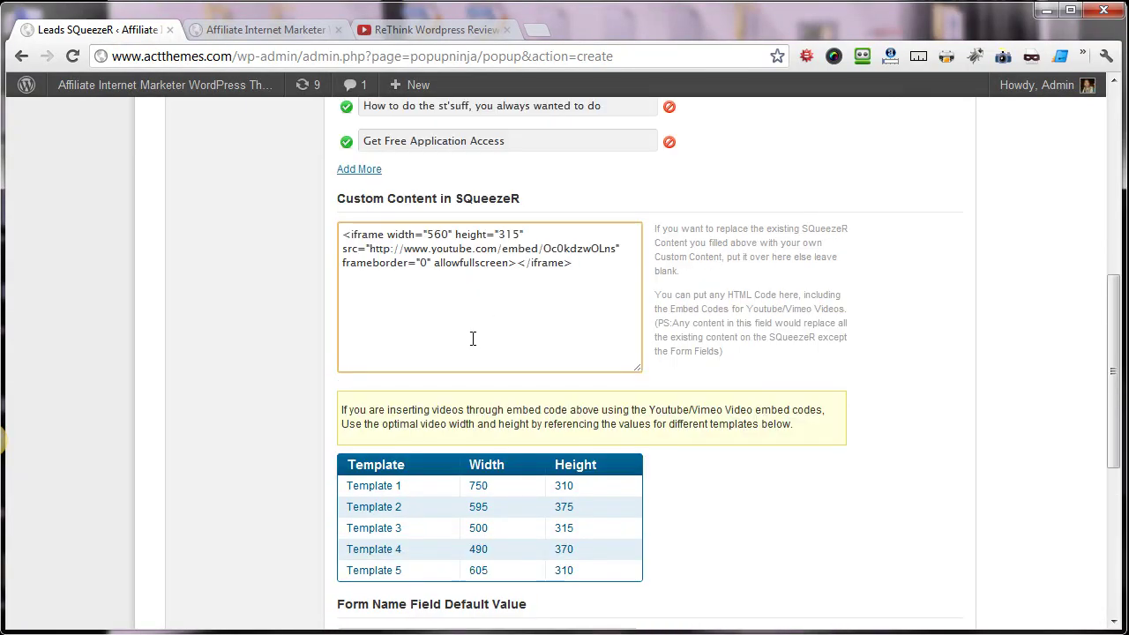
pyautogui.scroll(4, 469, 343)
pyautogui.click(250, 250)
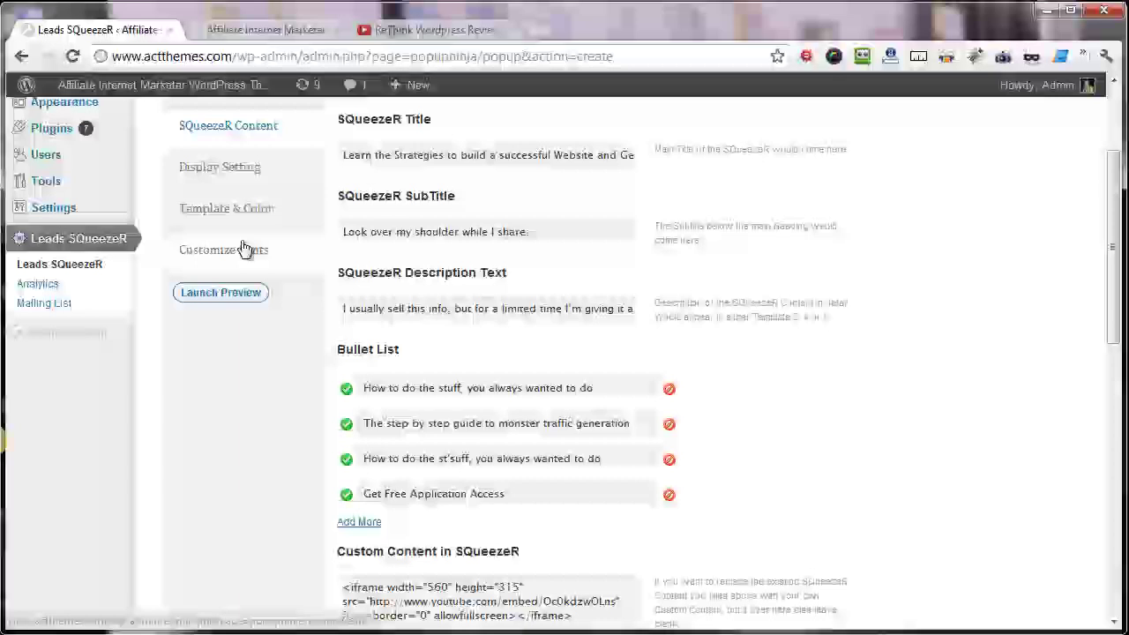
pyautogui.click(244, 220)
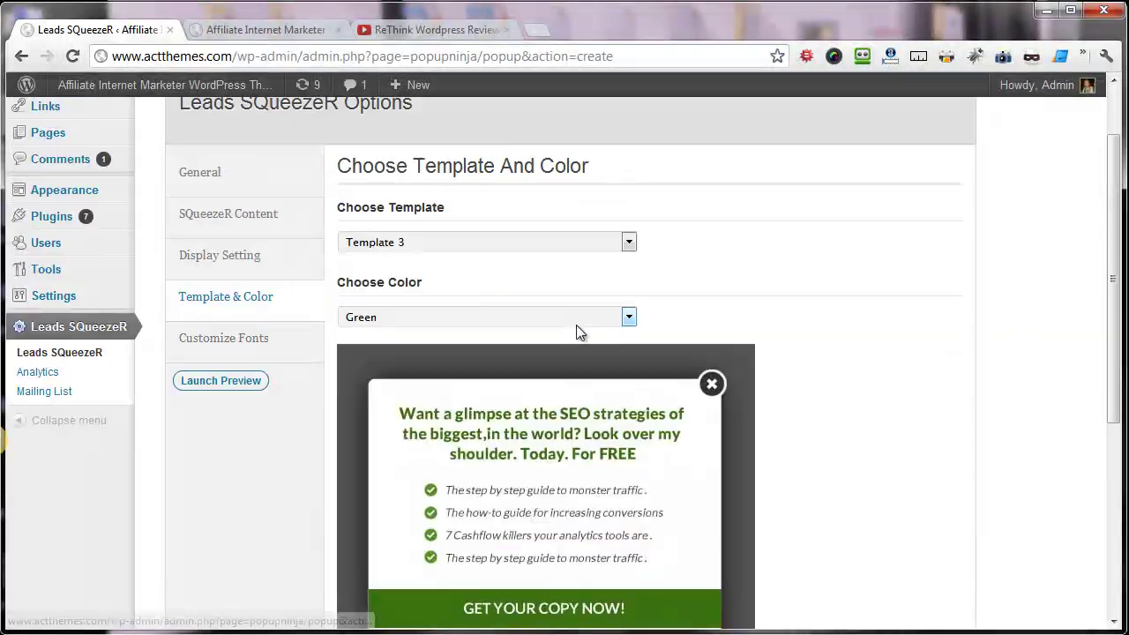
pyautogui.click(234, 215)
pyautogui.scroll(-6, 529, 335)
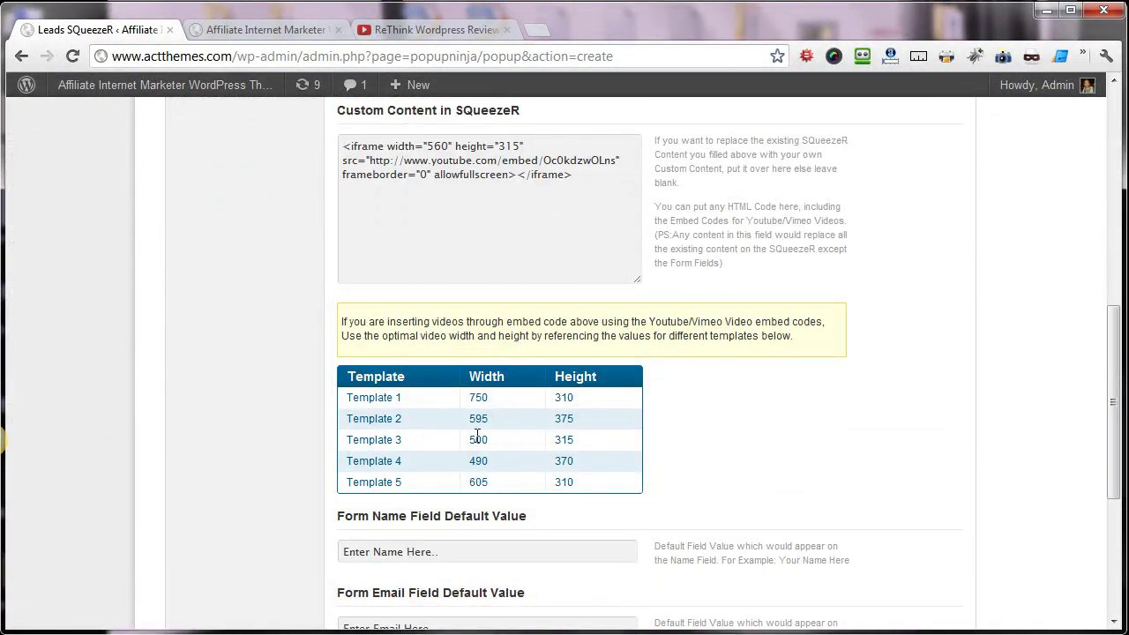
pyautogui.scroll(1, 565, 438)
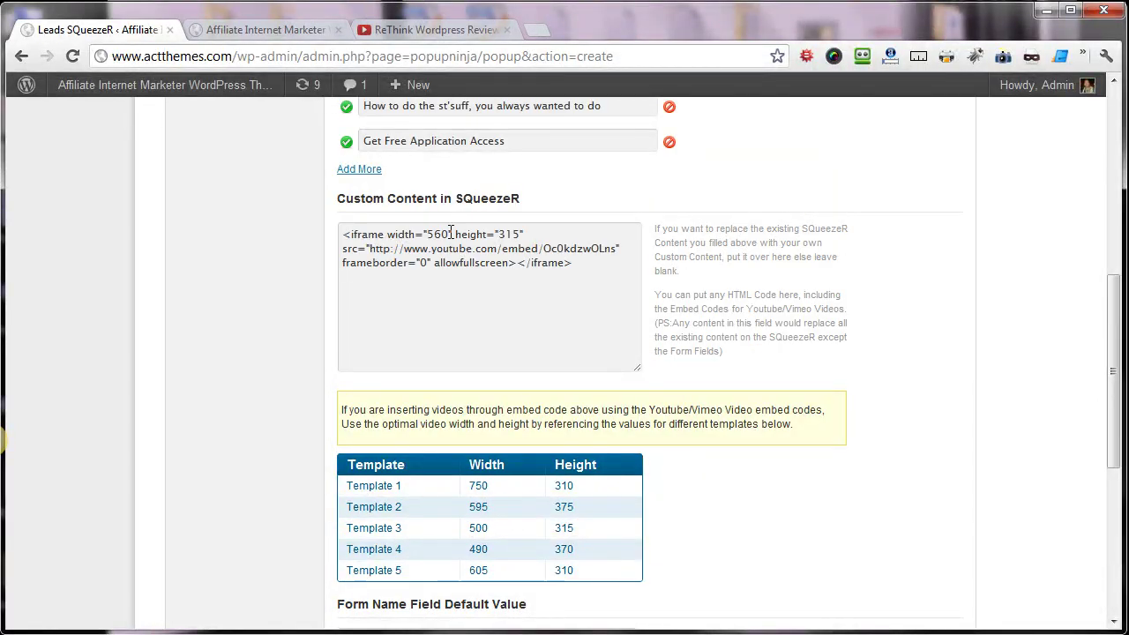
pyautogui.moveTo(433, 236); pyautogui.dragTo(440, 235)
pyautogui.write('0')
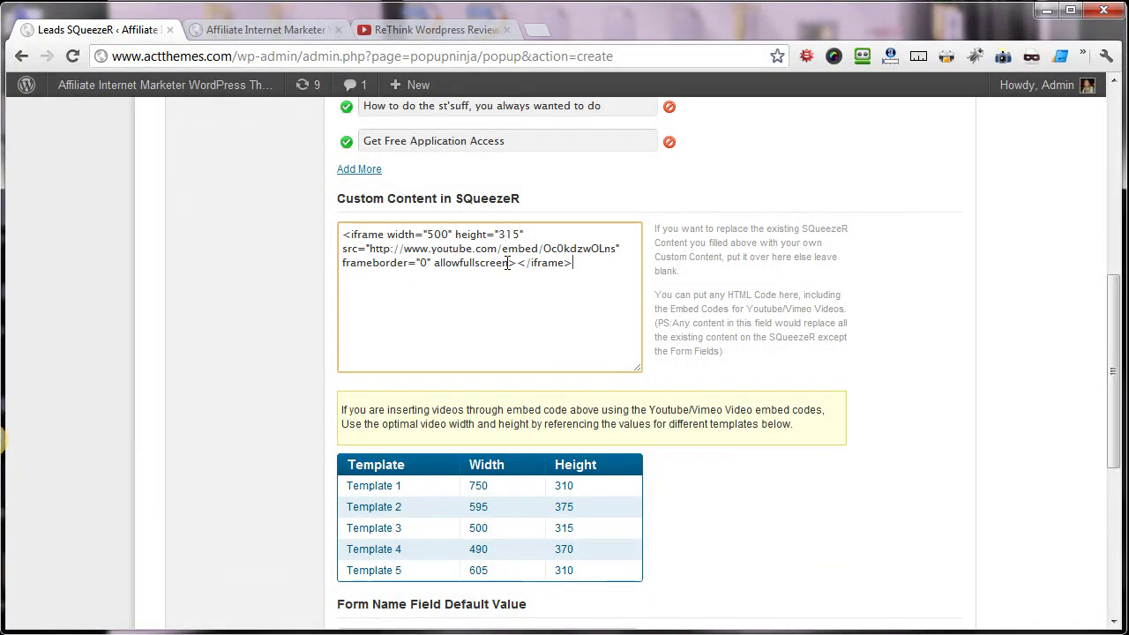
pyautogui.scroll(-5, 598, 321)
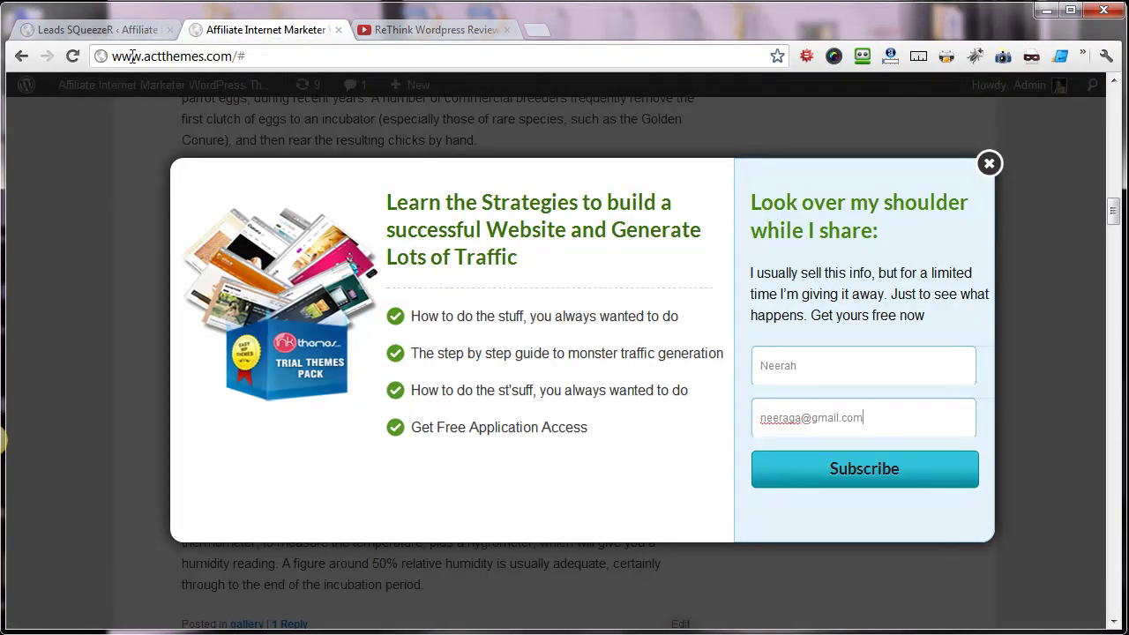
# - Reload the site, then play and pause the popup's embedded ReThink video
pyautogui.click(73, 56)
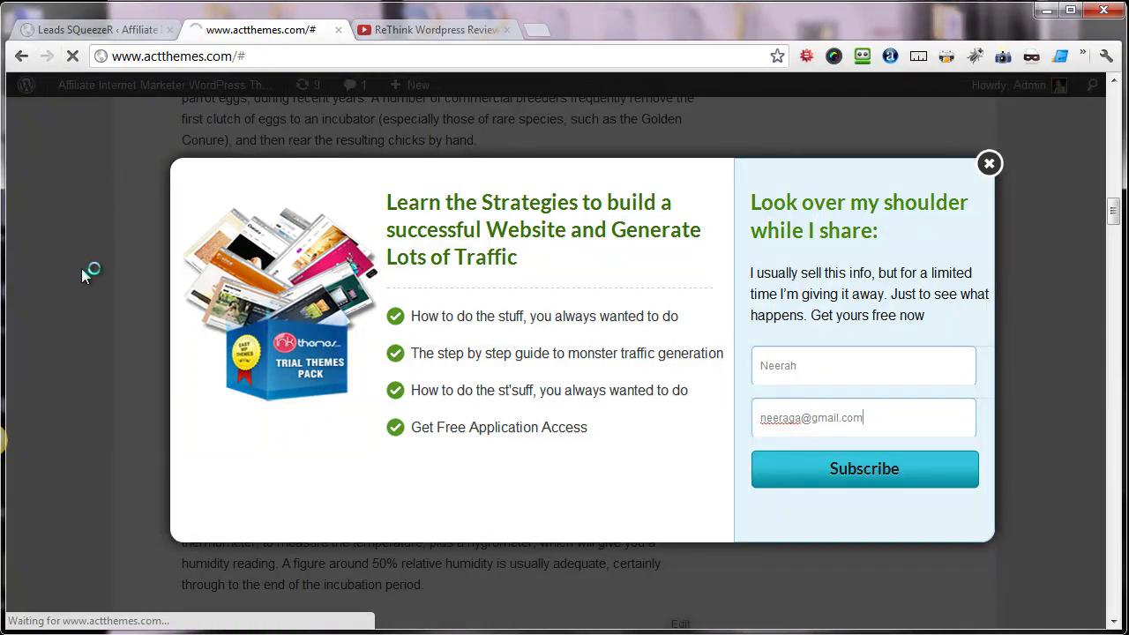
pyautogui.scroll(-15, 82, 268)
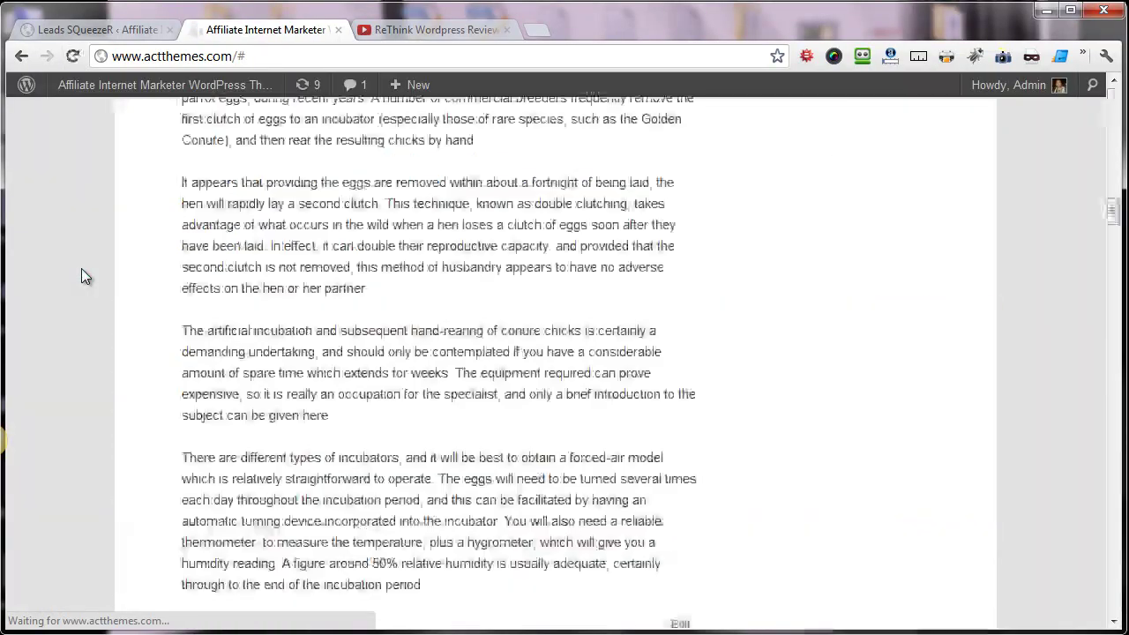
pyautogui.scroll(-15, 85, 275)
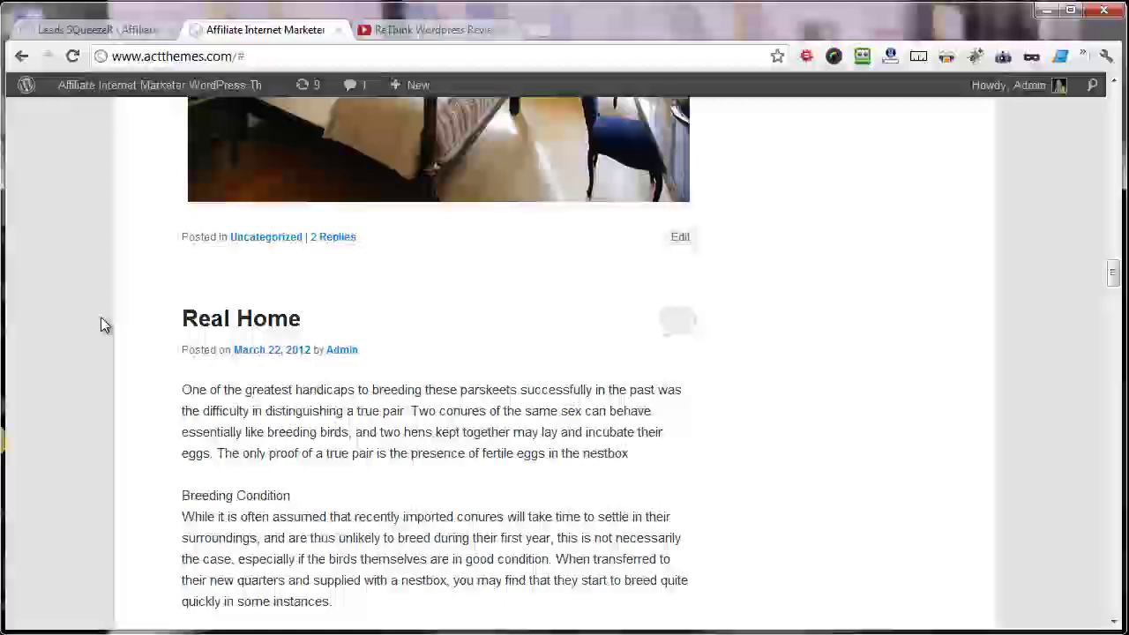
pyautogui.scroll(-6, 125, 335)
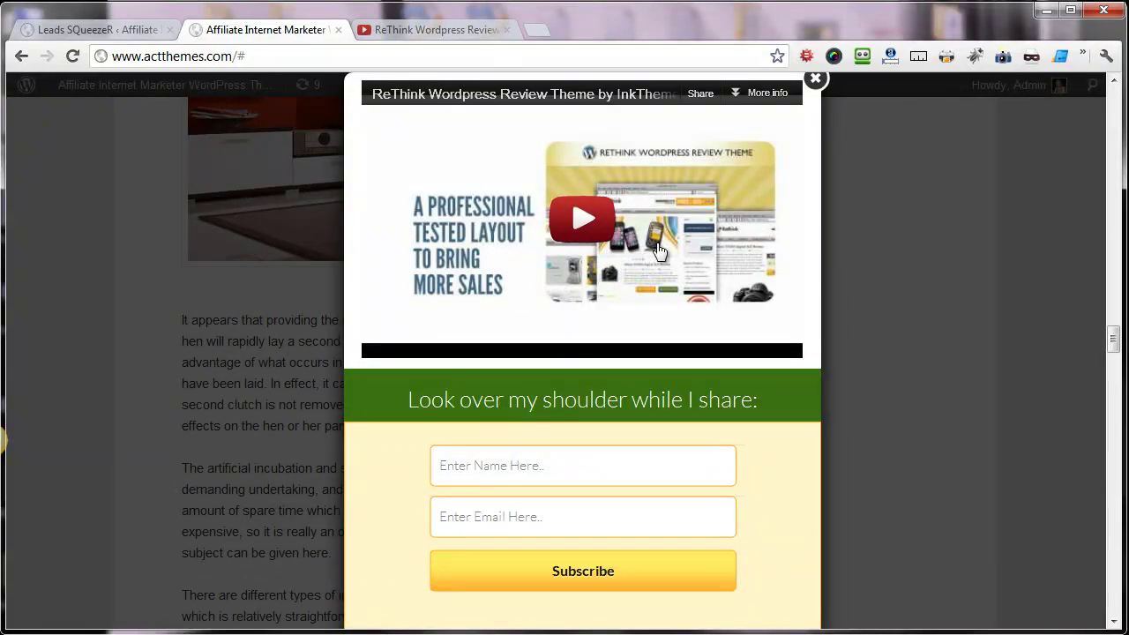
pyautogui.click(578, 243)
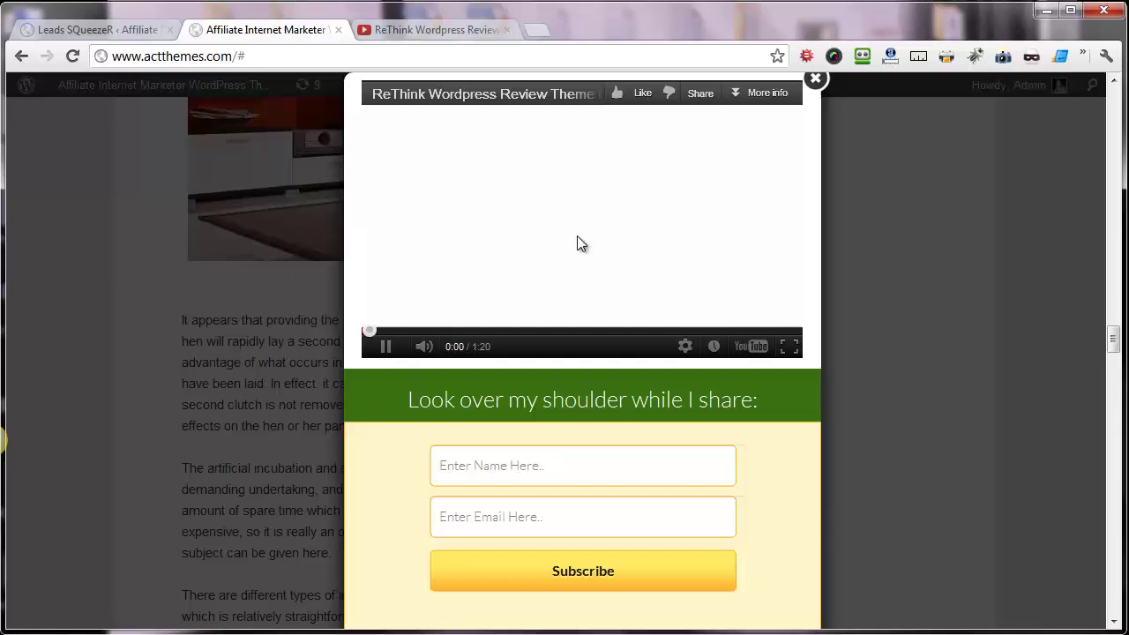
pyautogui.click(386, 349)
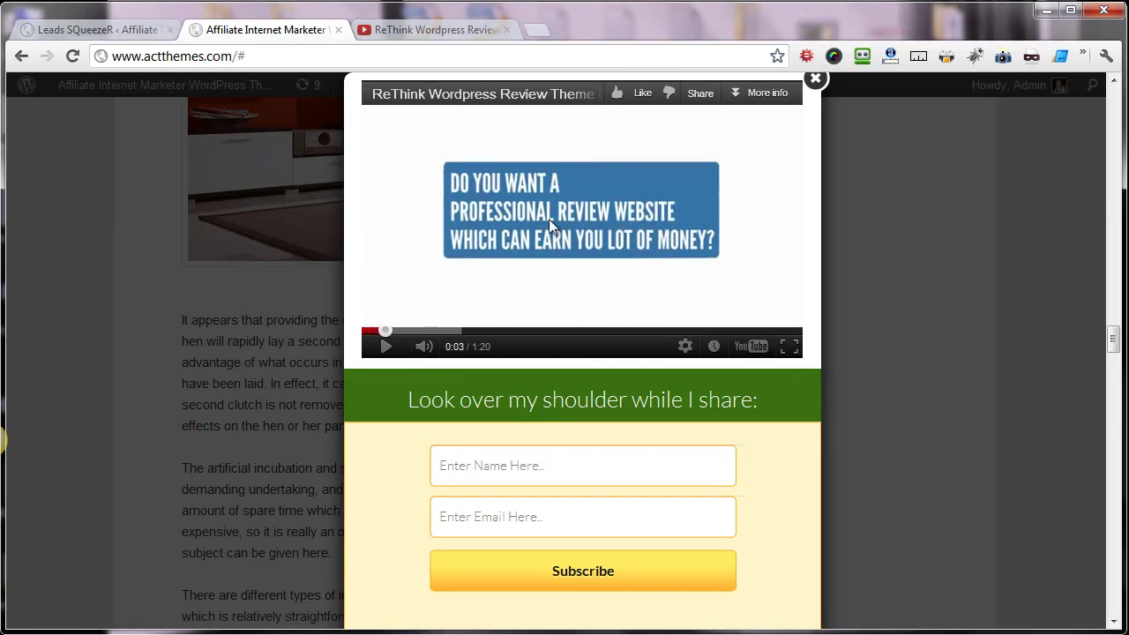
# - Enter a test subscriber name and e-mail address in the popup's form
pyautogui.click(540, 452)
pyautogui.write('Neeraj')
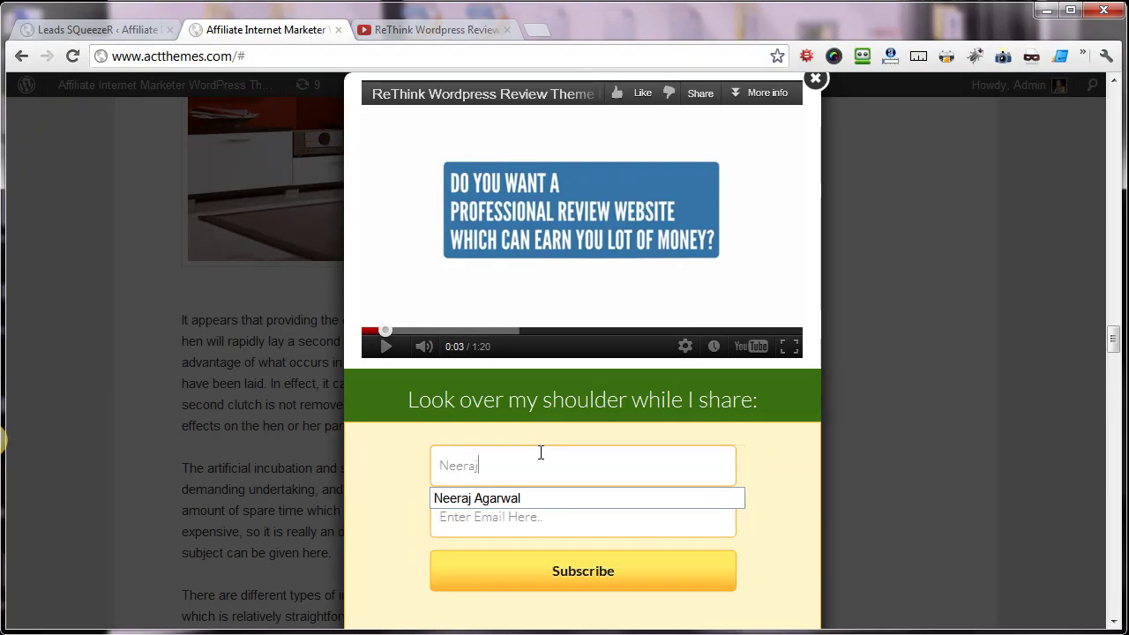
pyautogui.press('Tab')
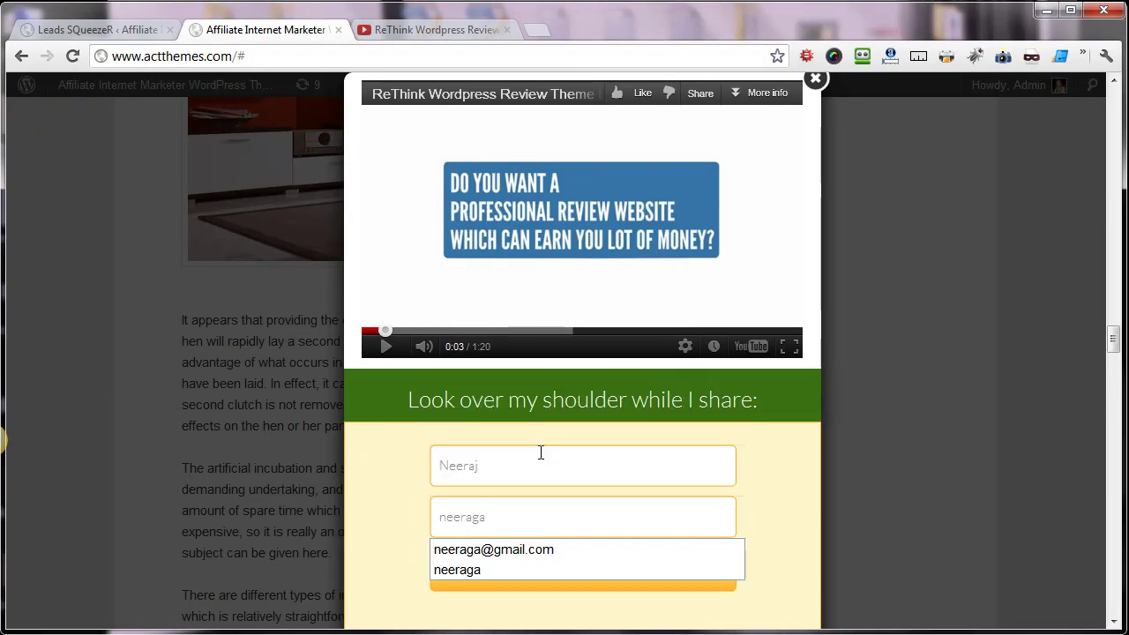
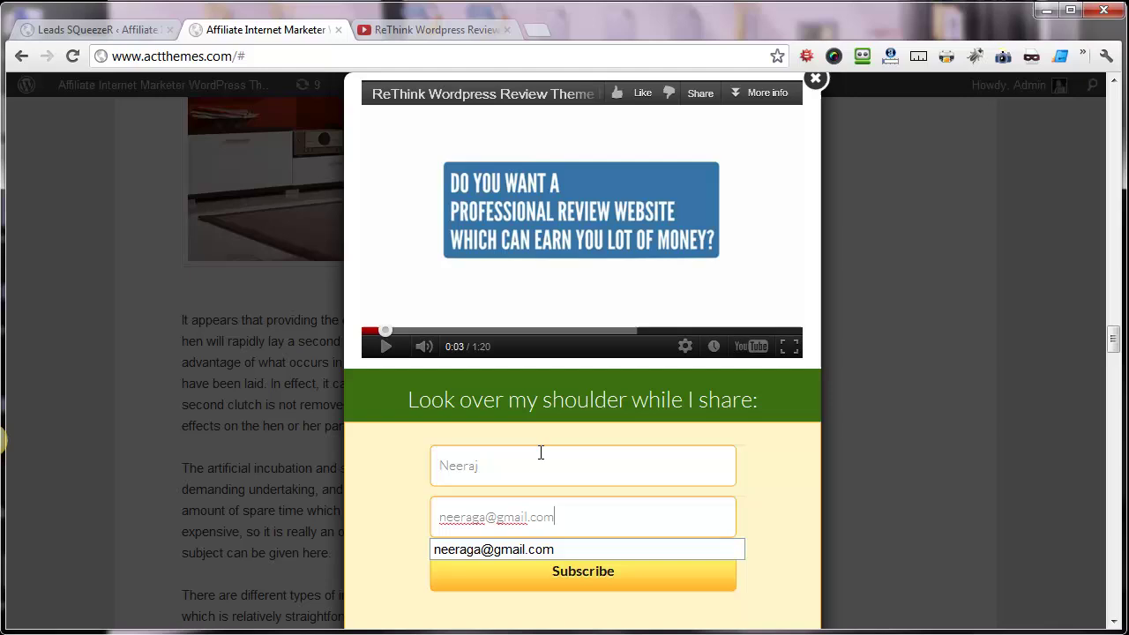
pyautogui.click(791, 467)
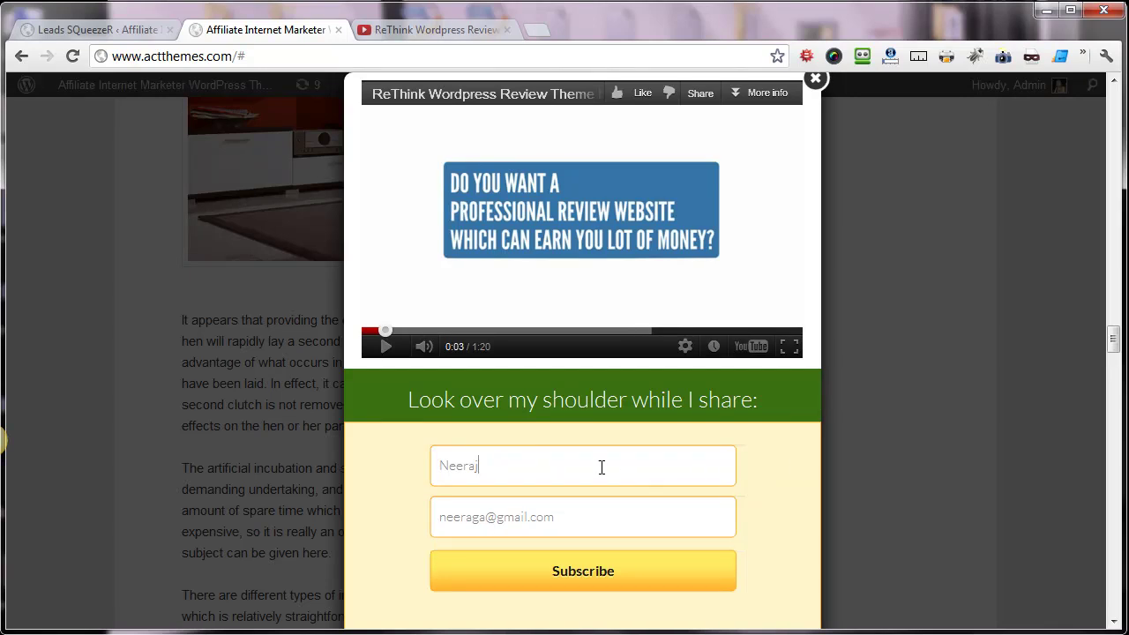
# - Open the Leads SQueezeR Mailing List page to view its connection options
pyautogui.click(97, 29)
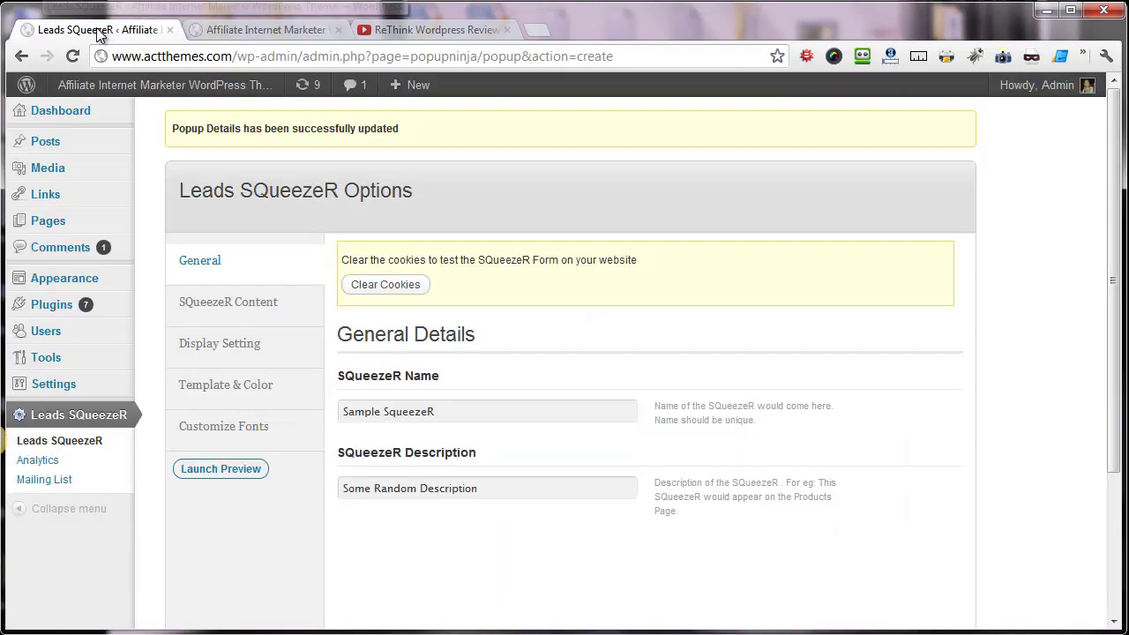
pyautogui.click(53, 483)
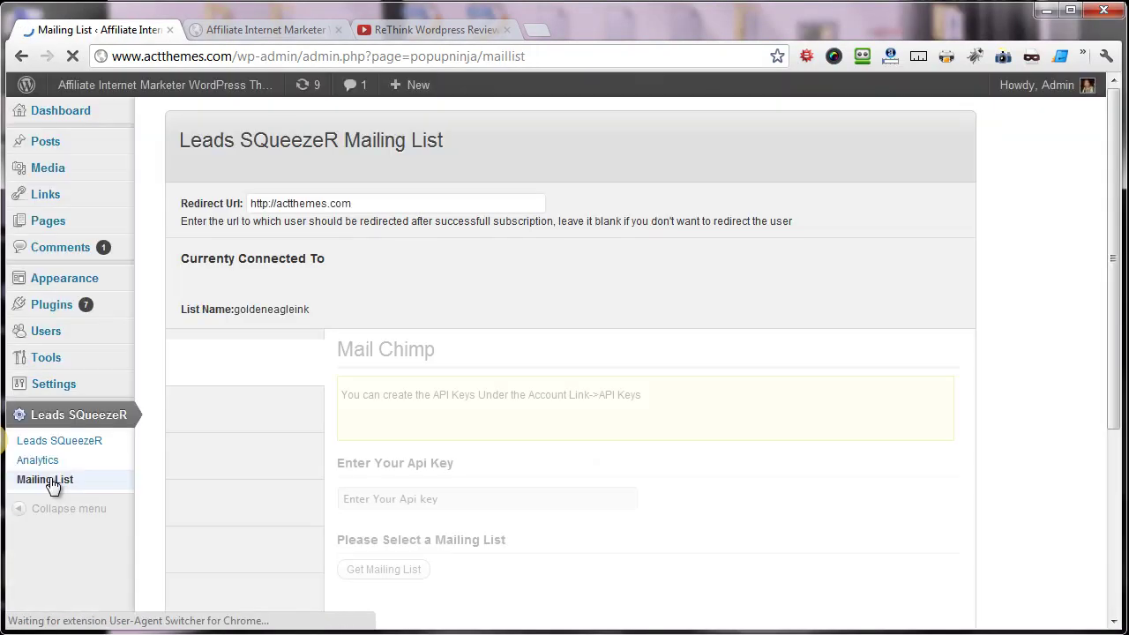
pyautogui.scroll(-2, 399, 322)
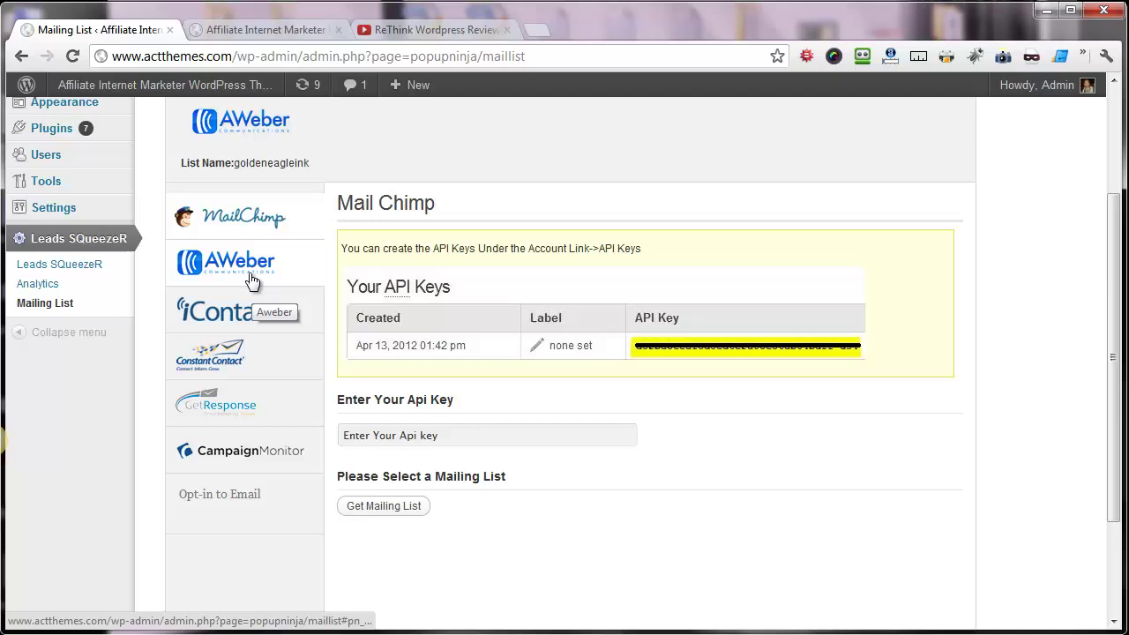
pyautogui.scroll(1, 252, 280)
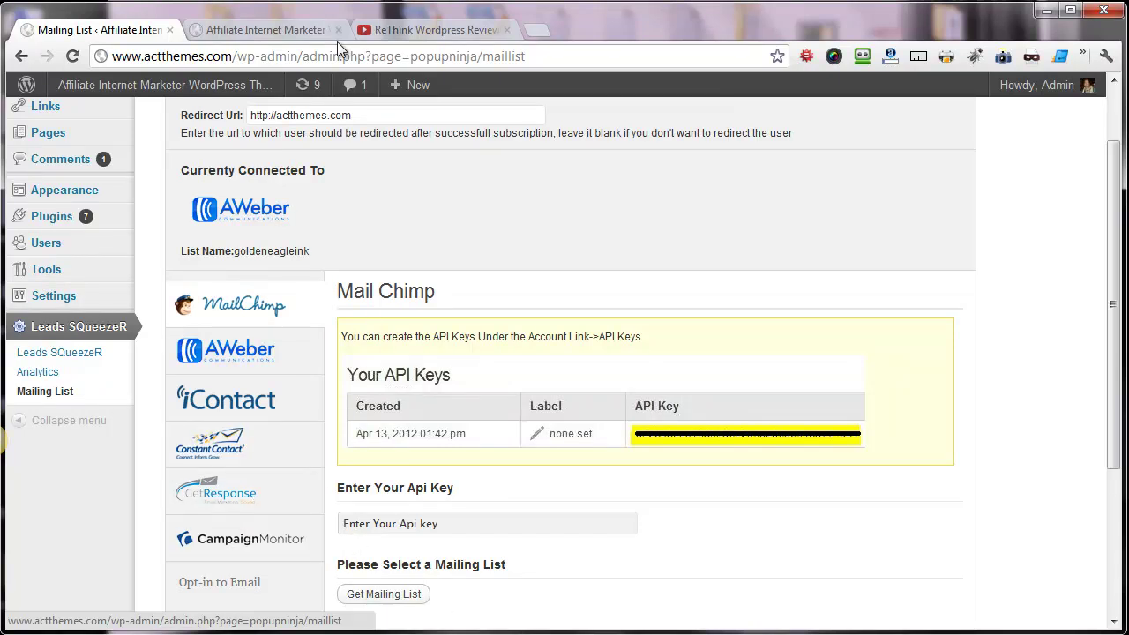
# - In the AWeber section, fetch the mailing lists and select inkaffiliates
pyautogui.click(297, 353)
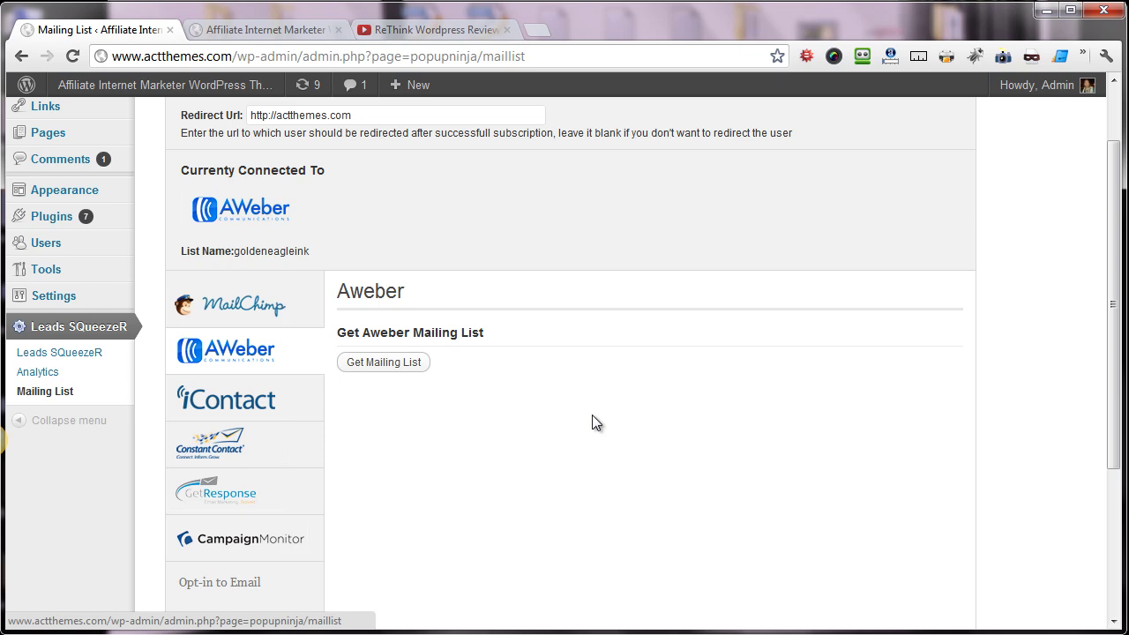
pyautogui.click(381, 369)
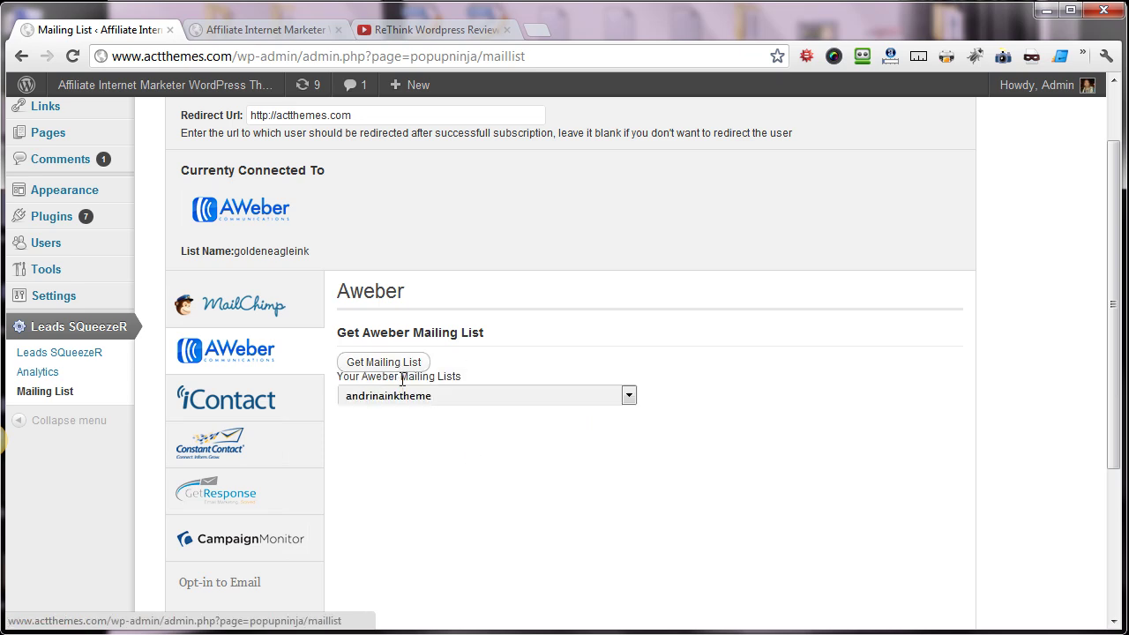
pyautogui.click(409, 396)
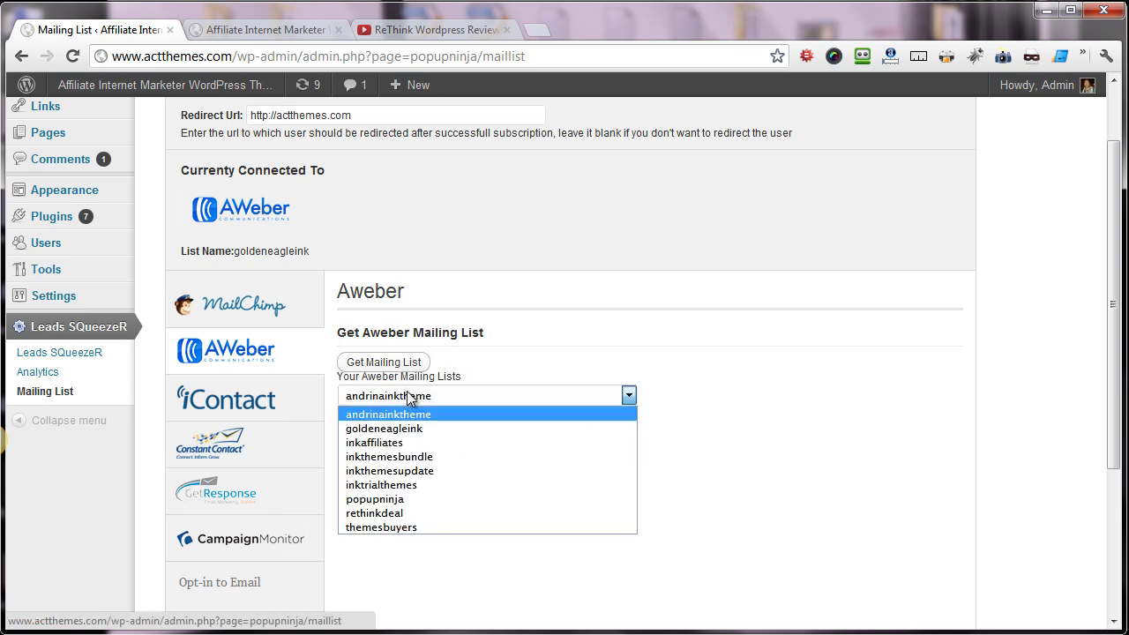
pyautogui.click(375, 440)
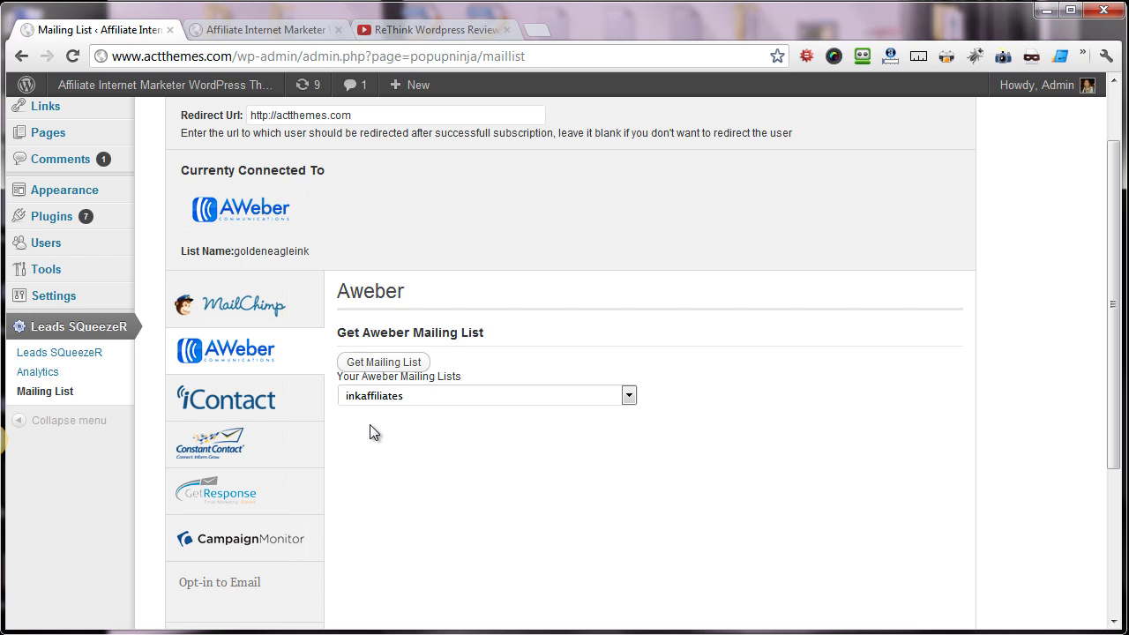
pyautogui.scroll(1, 383, 392)
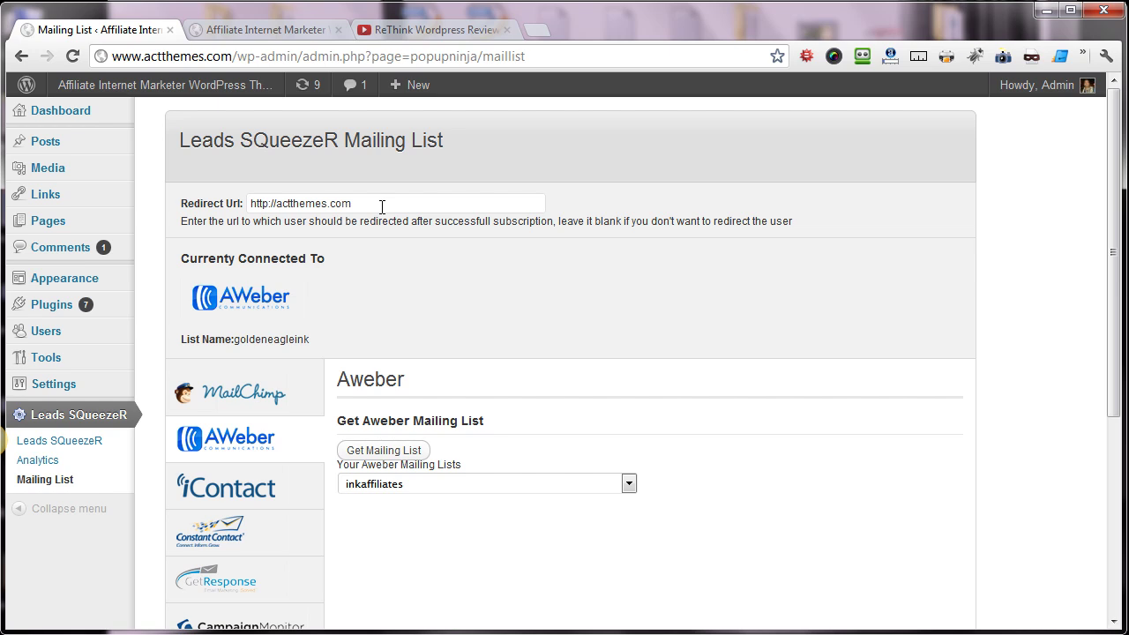
pyautogui.click(381, 206)
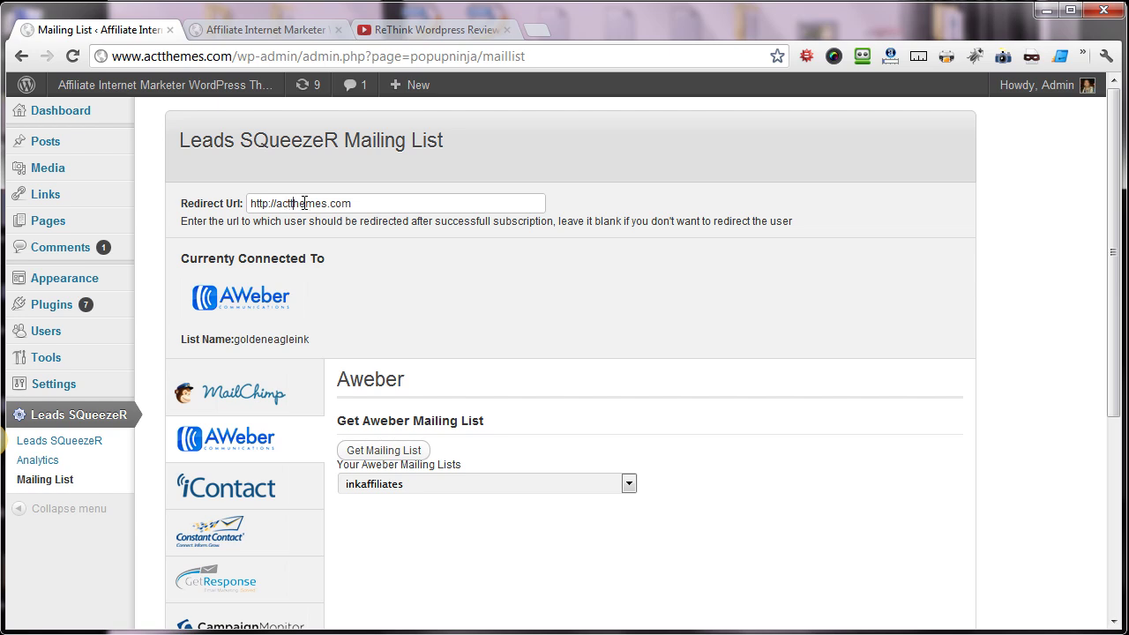
pyautogui.click(260, 33)
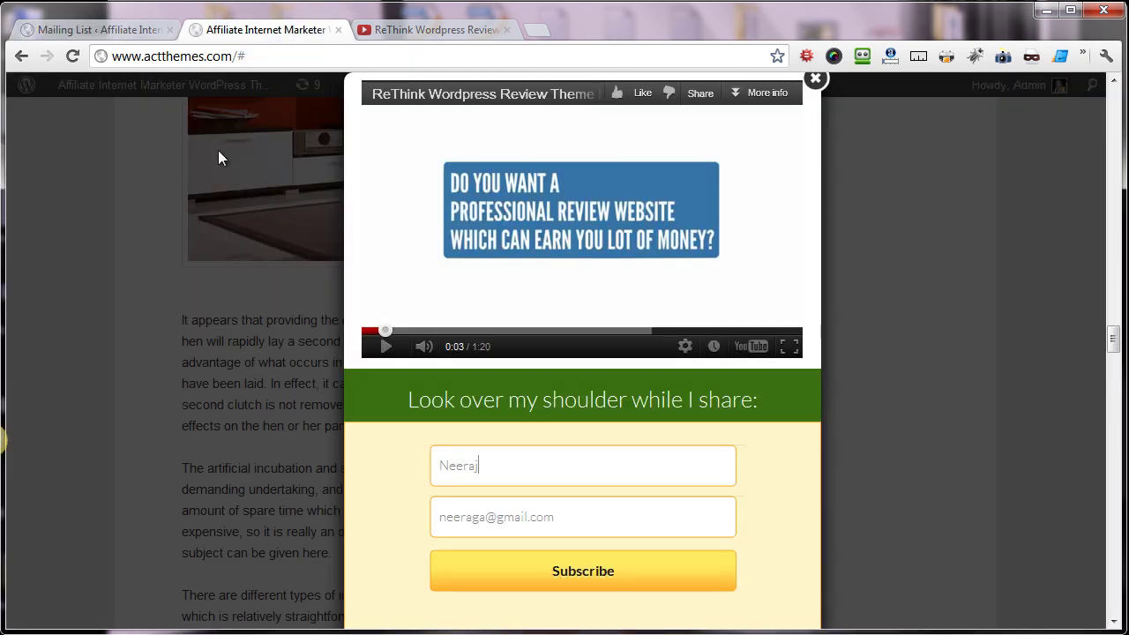
pyautogui.click(97, 31)
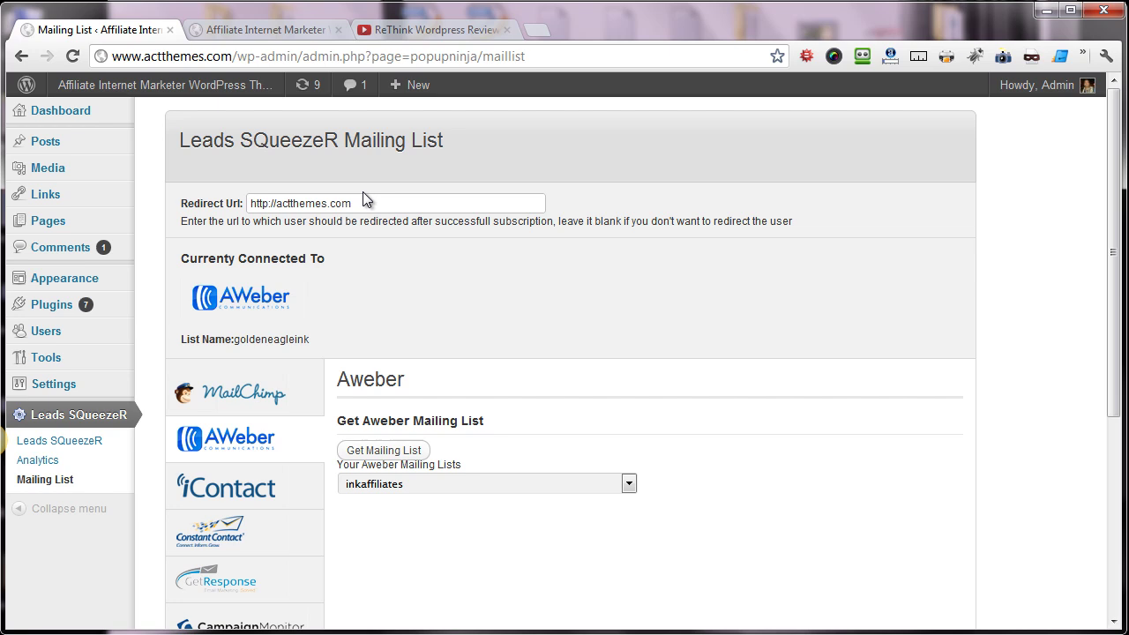
pyautogui.click(370, 204)
pyautogui.moveTo(353, 203); pyautogui.dragTo(182, 202)
pyautogui.click(373, 202)
pyautogui.moveTo(373, 202); pyautogui.dragTo(173, 204)
pyautogui.click(421, 197)
pyautogui.doubleClick(297, 202)
pyautogui.click(307, 202)
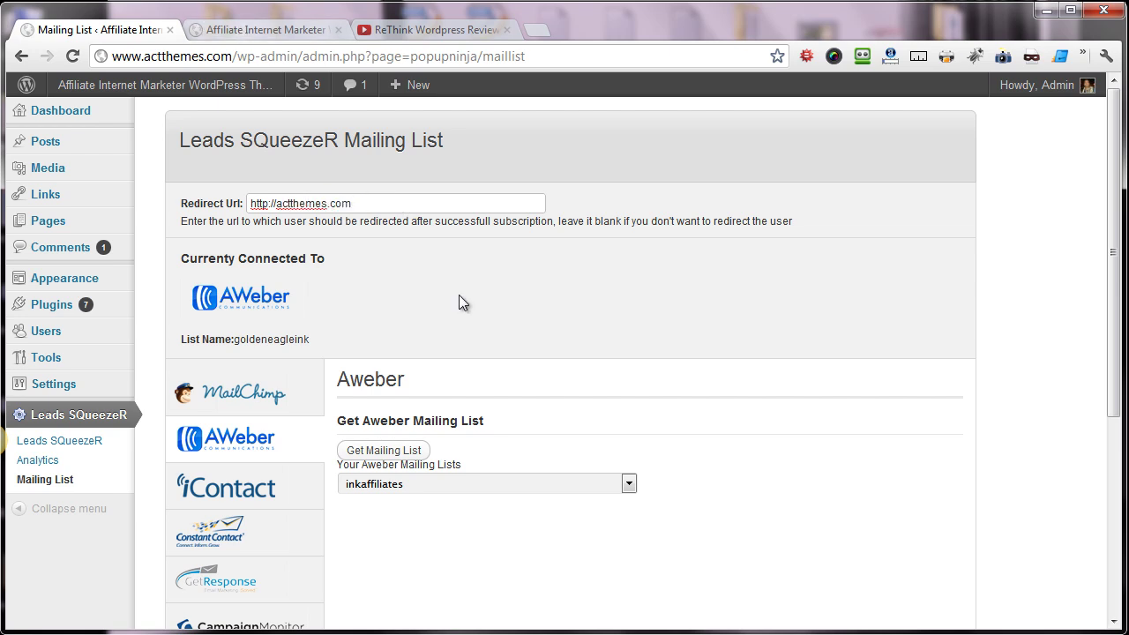
# - Save the mailing list settings with Save Changes
pyautogui.scroll(-2, 505, 308)
pyautogui.scroll(-2, 506, 309)
pyautogui.click(892, 537)
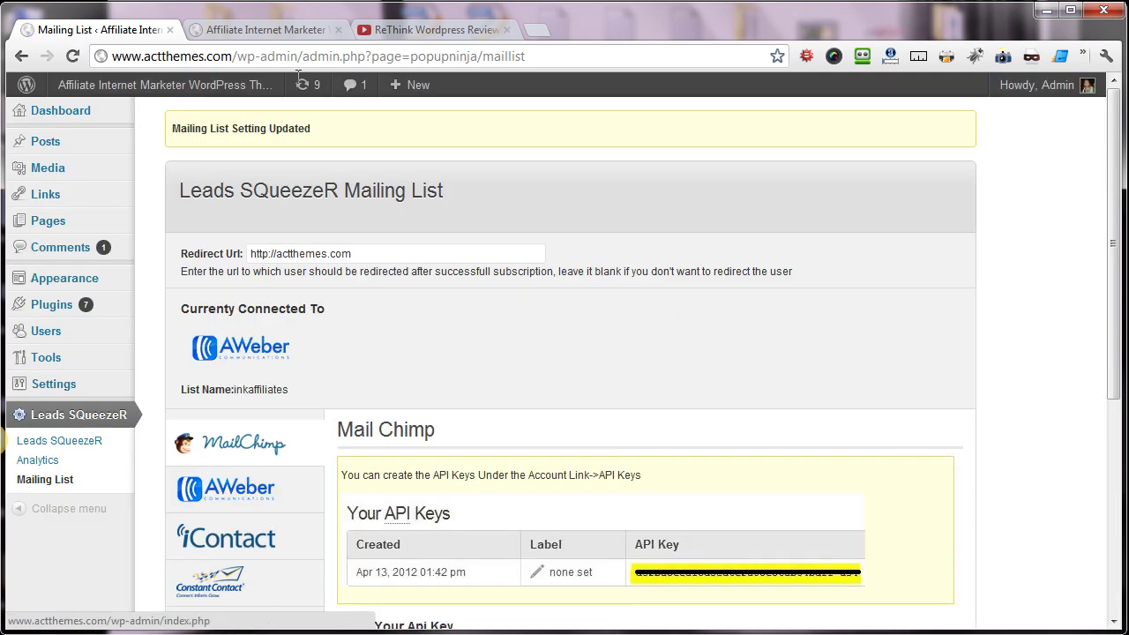
# - Reload the live site so the updated popup appears
pyautogui.click(270, 33)
pyautogui.click(74, 56)
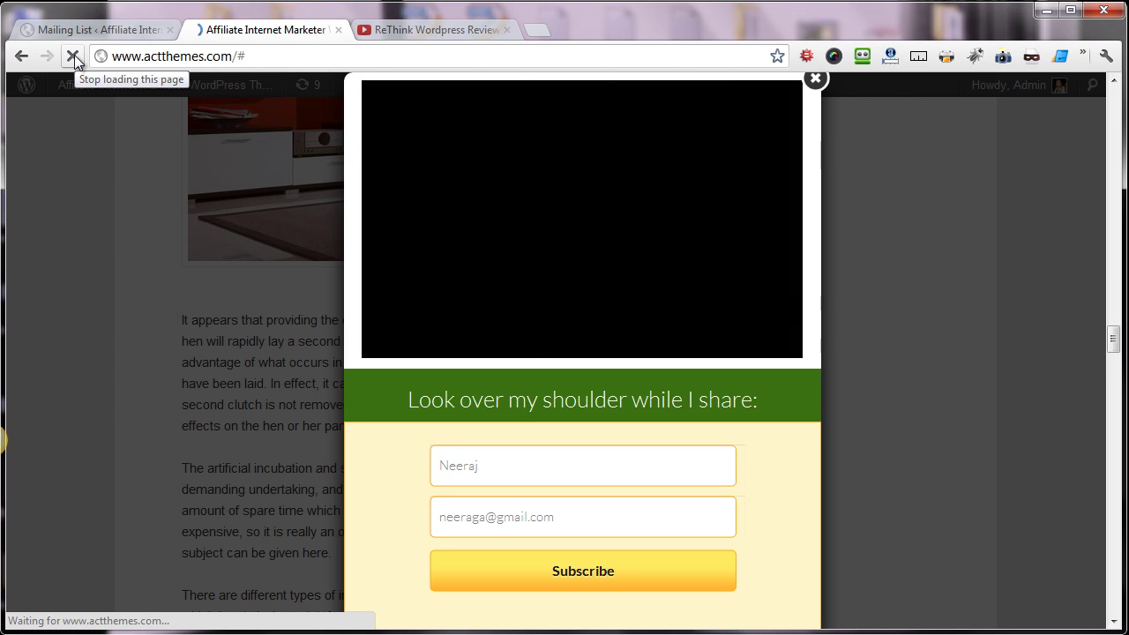
pyautogui.scroll(-20, 1049, 549)
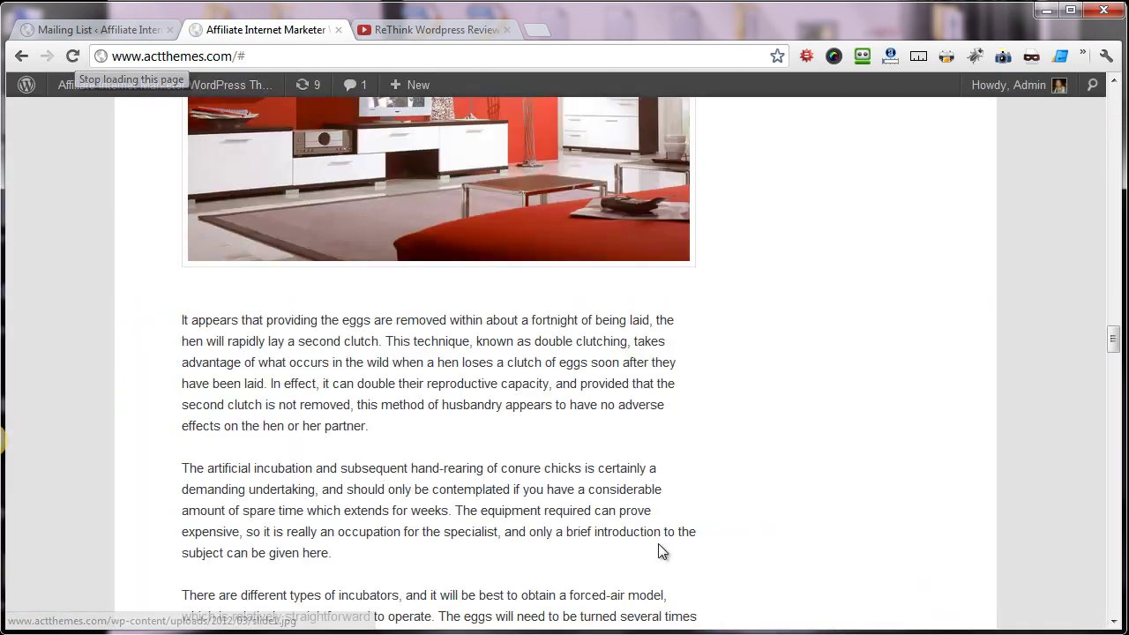
pyautogui.scroll(-5, 529, 351)
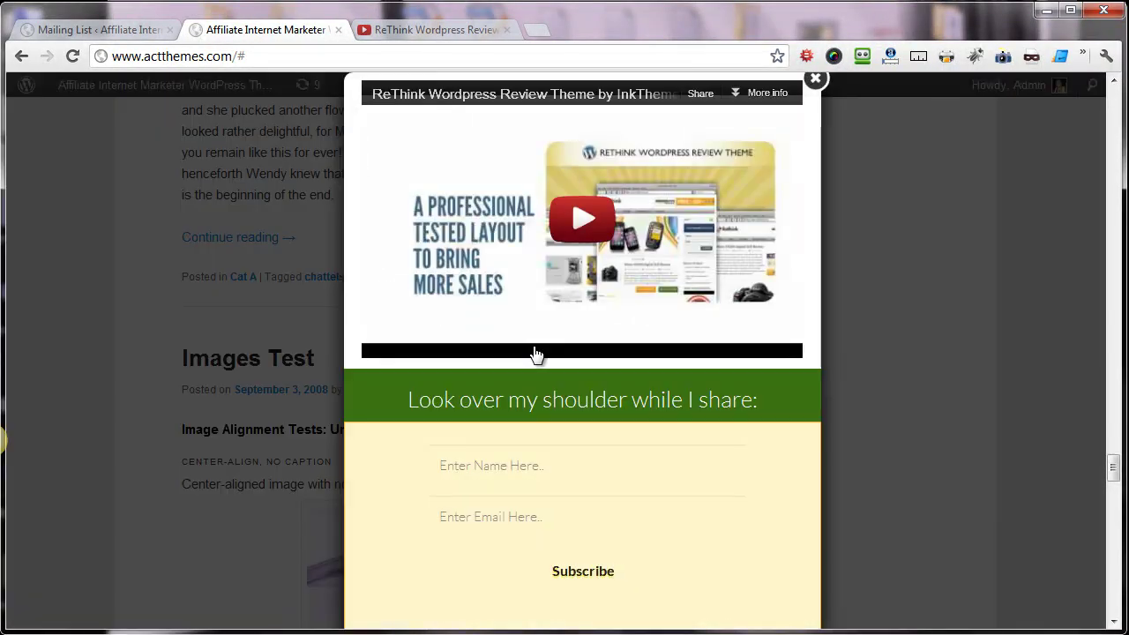
# - Submit the popup's subscribe form with a test name and e-mail address
pyautogui.click(554, 467)
pyautogui.write('Neerag')
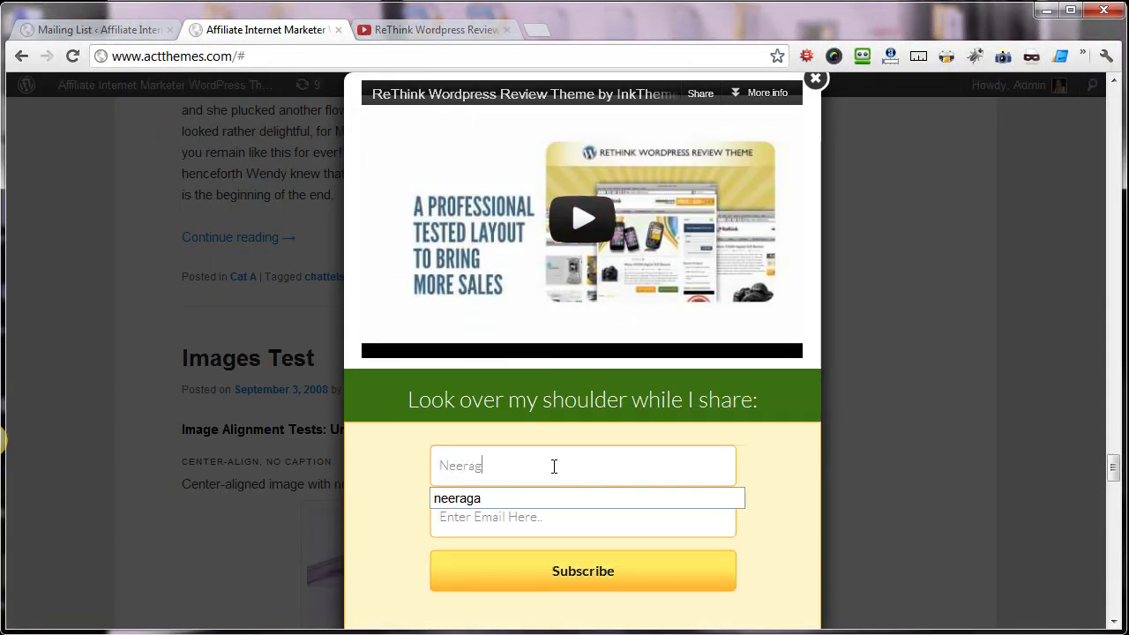
pyautogui.press('Tab')
pyautogui.write('neerag')
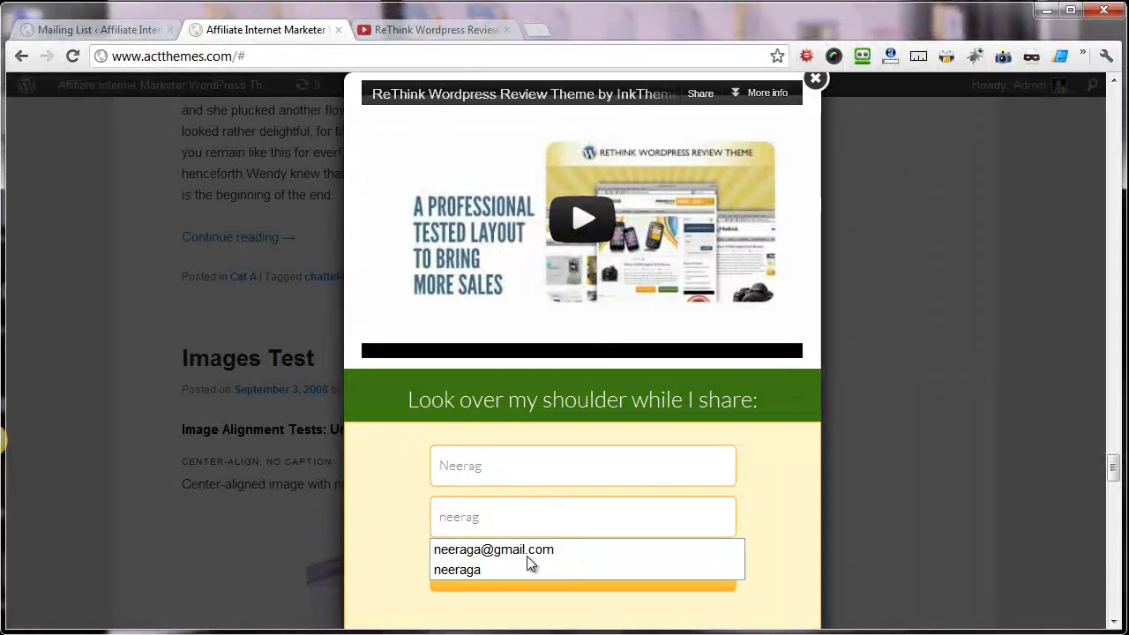
pyautogui.click(529, 551)
pyautogui.click(517, 577)
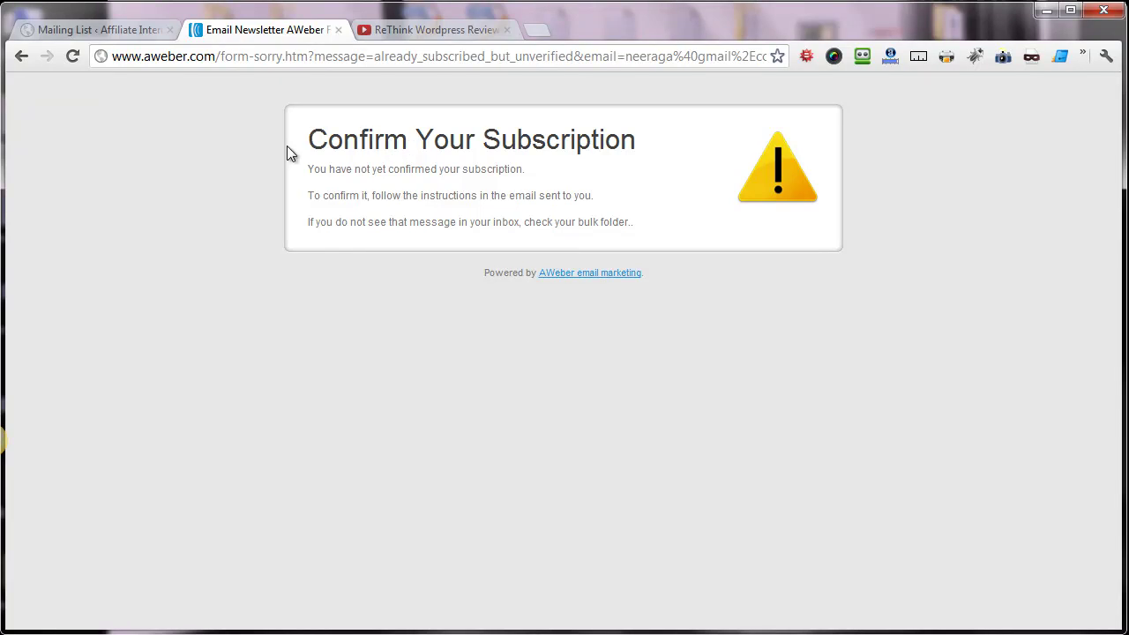
# - Return to the Leads SQueezeR Mailing List settings tab
pyautogui.click(93, 29)
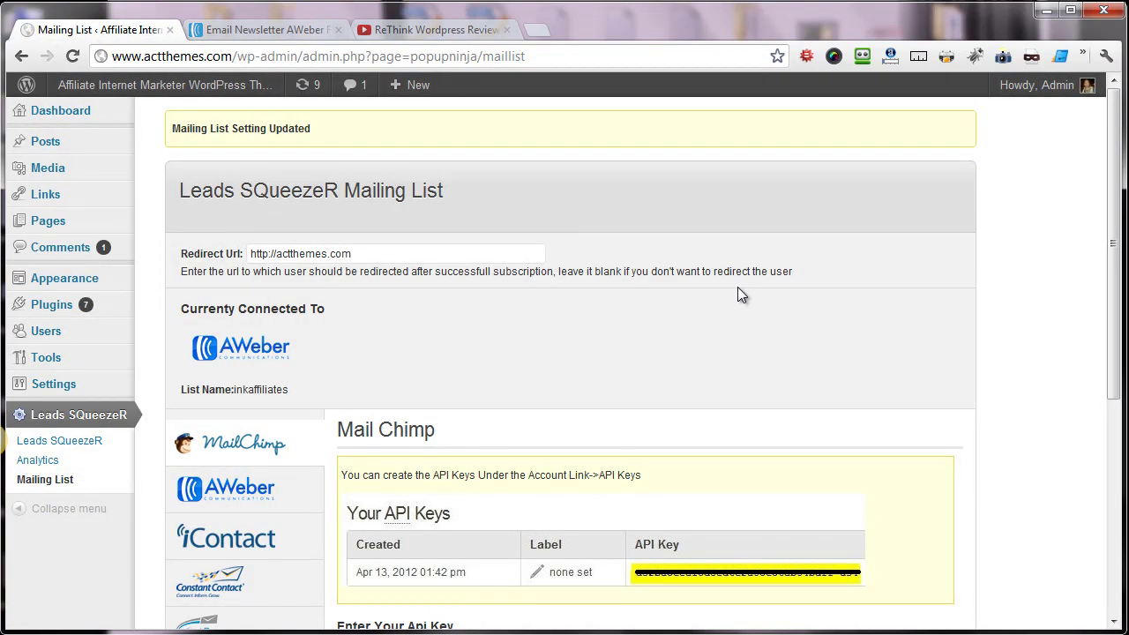